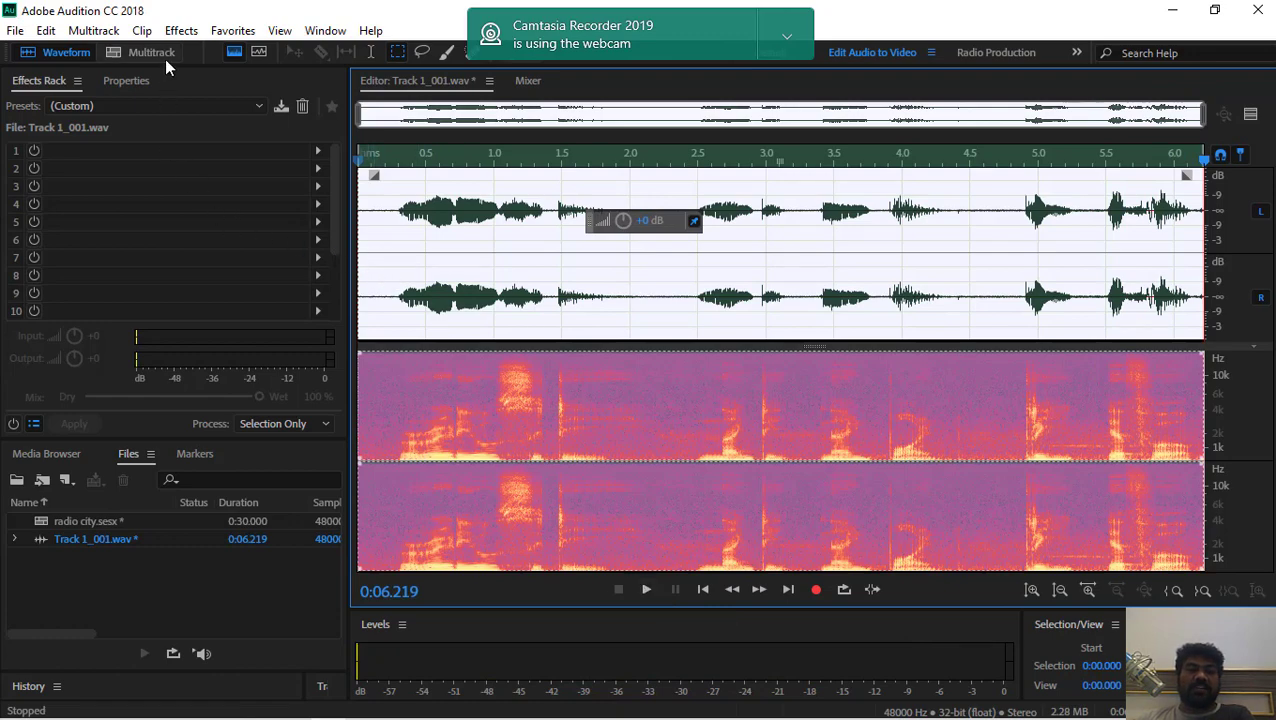
- Preview Adaptive Noise Reduction with its default settings on the whole recording and apply it
left_click(182, 32)
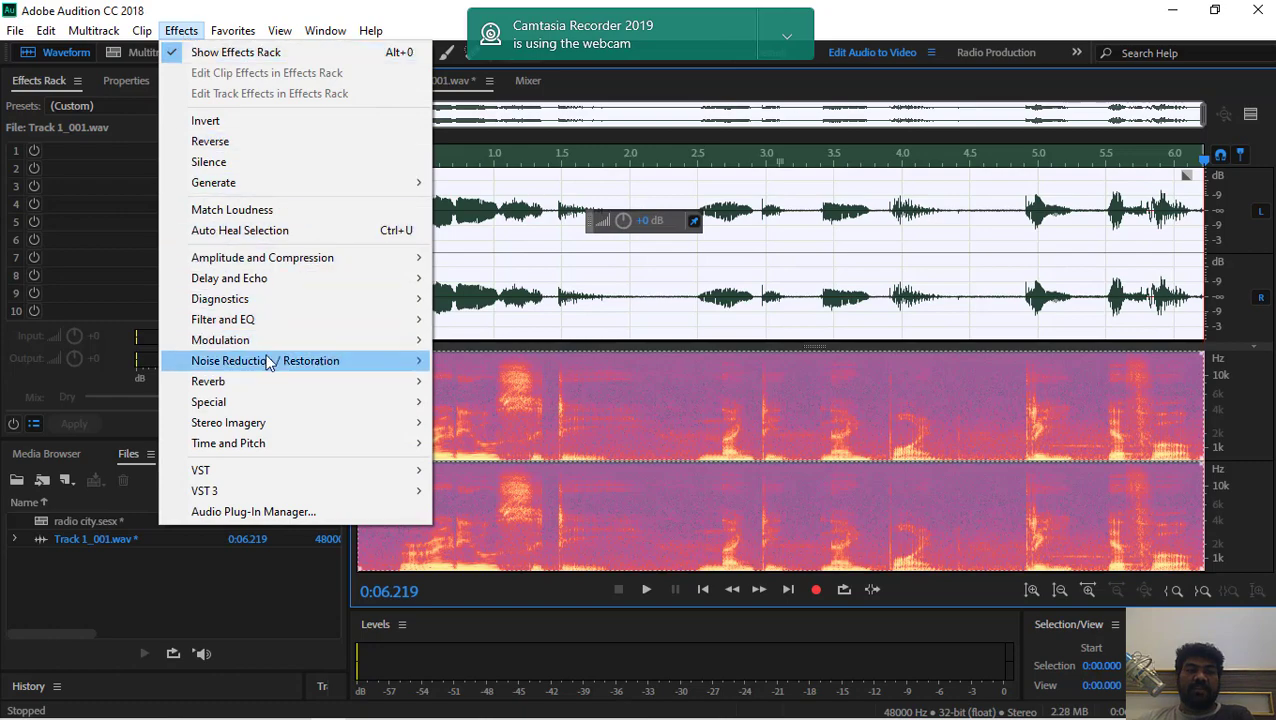
mouse_move(277, 363)
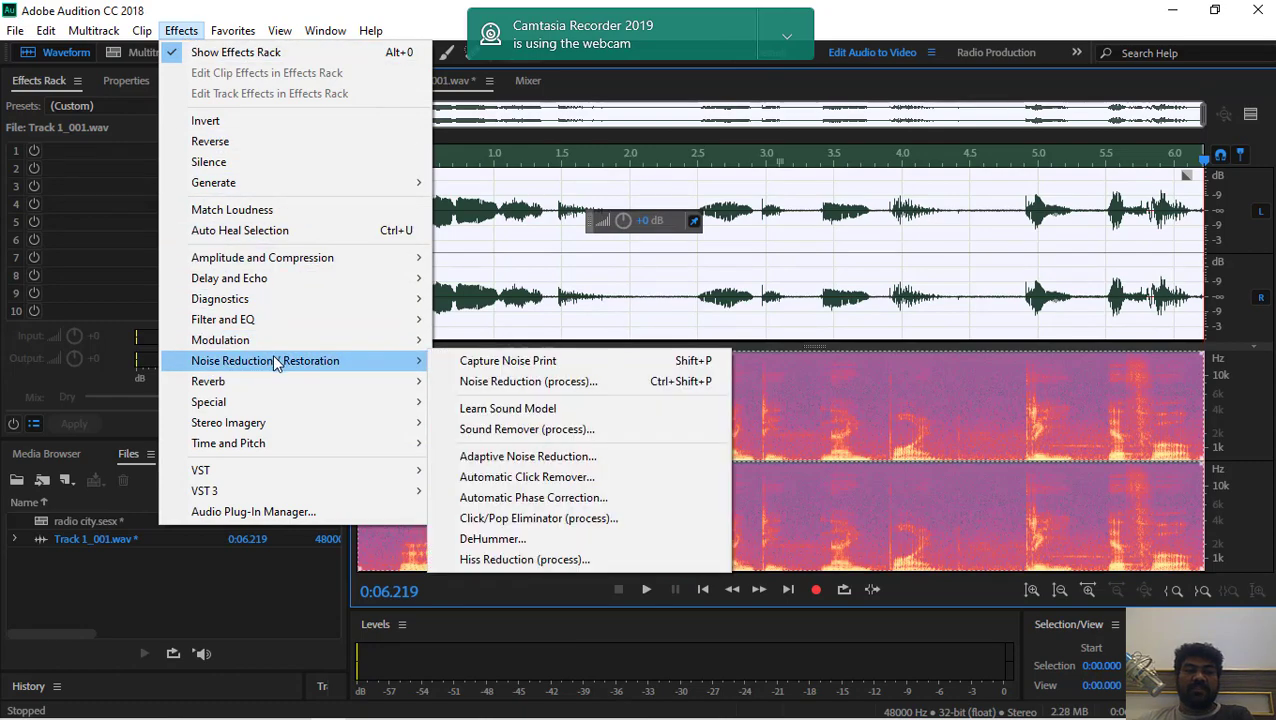
left_click(510, 458)
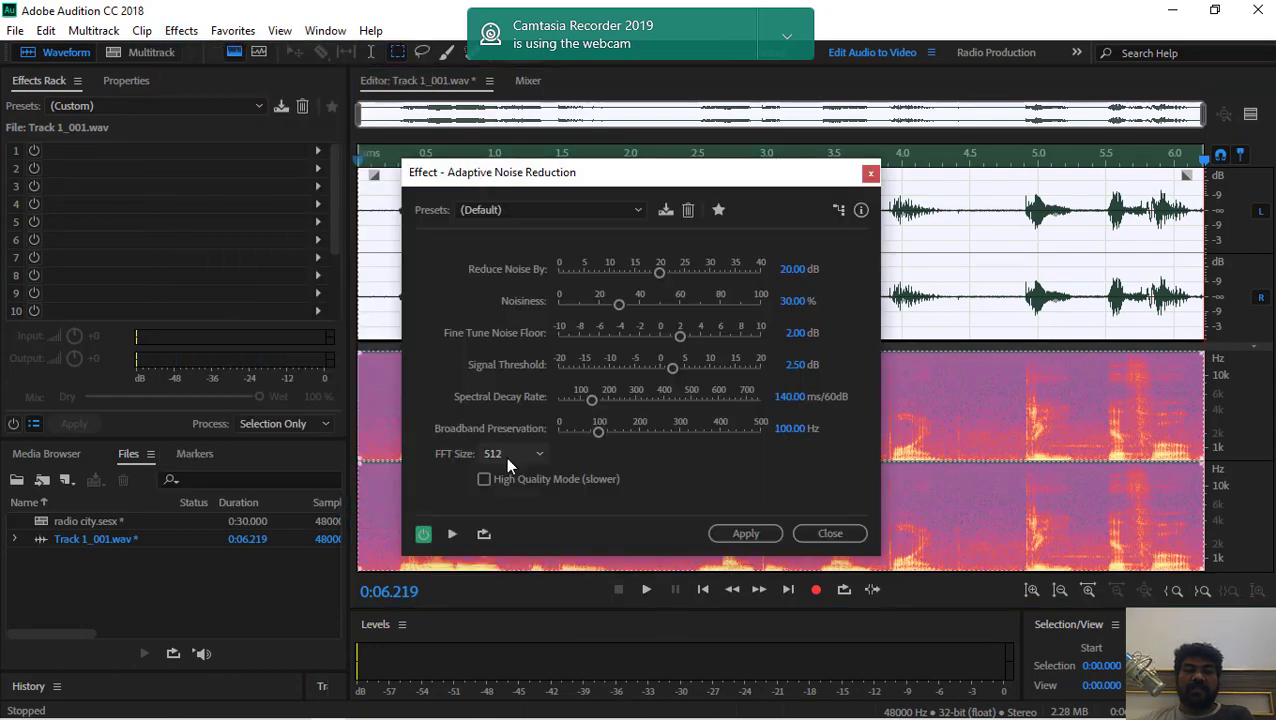
left_click(453, 533)
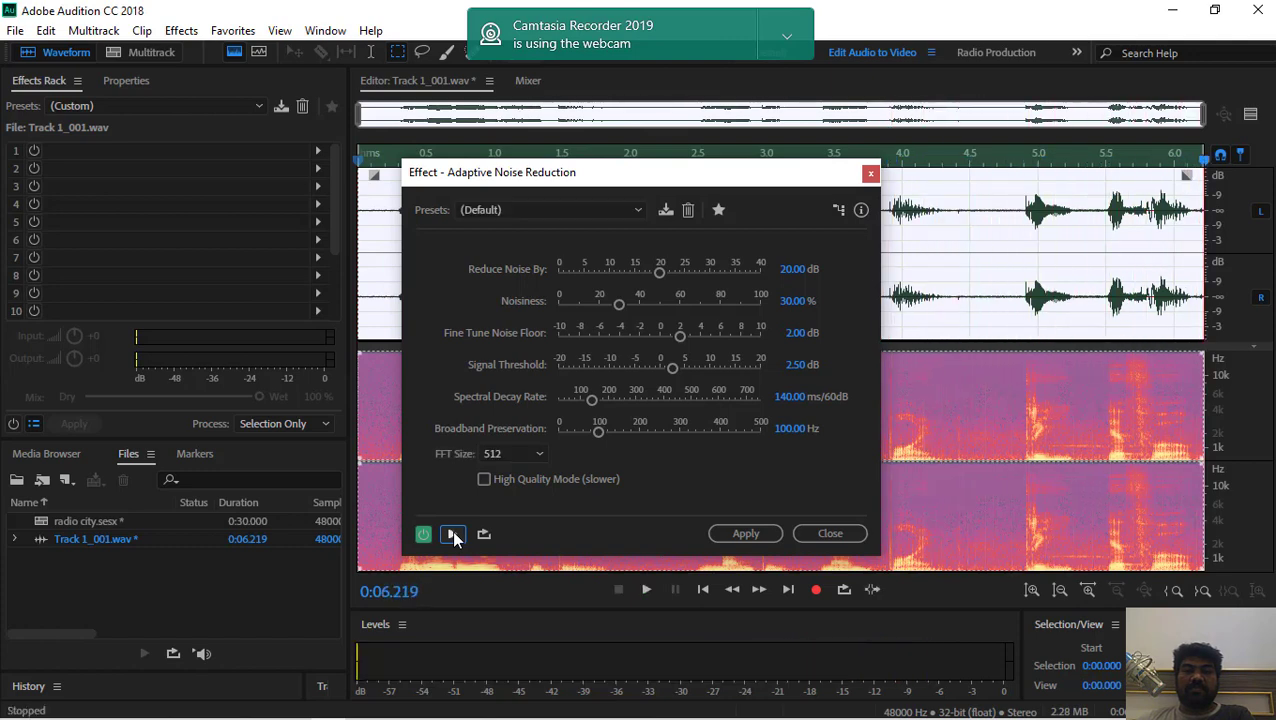
left_click(453, 535)
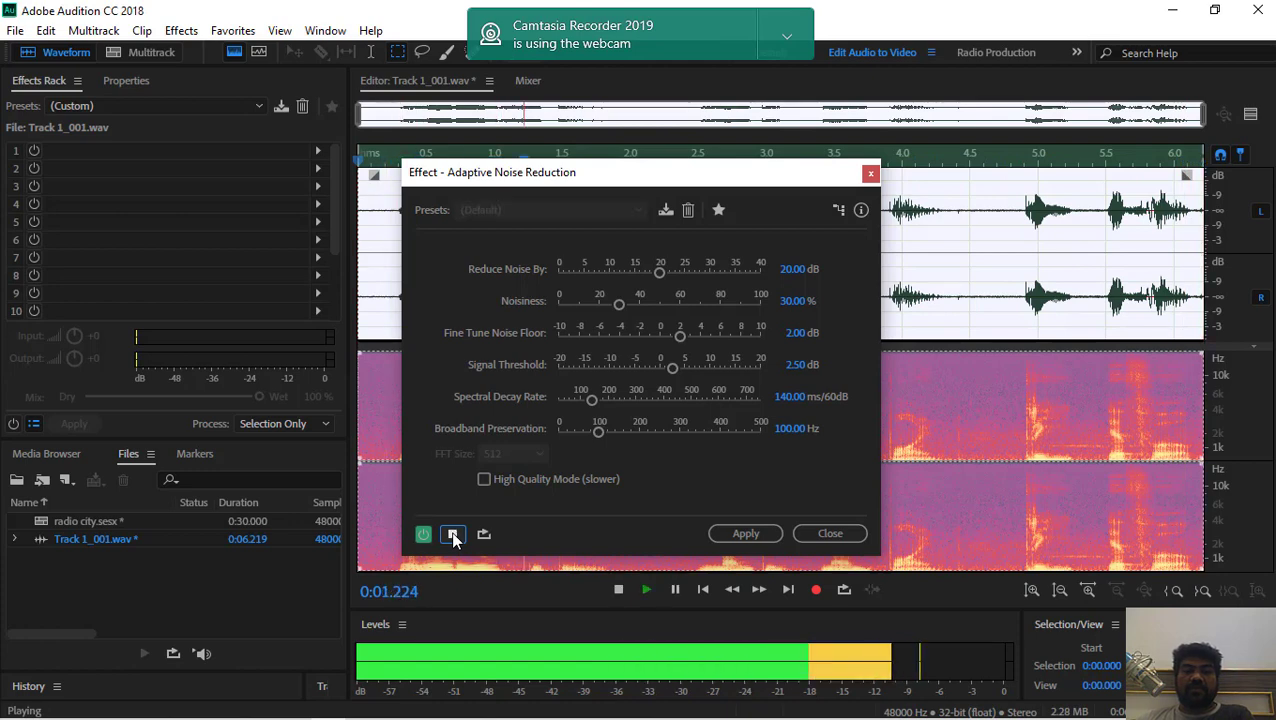
left_click(453, 536)
left_click(766, 534)
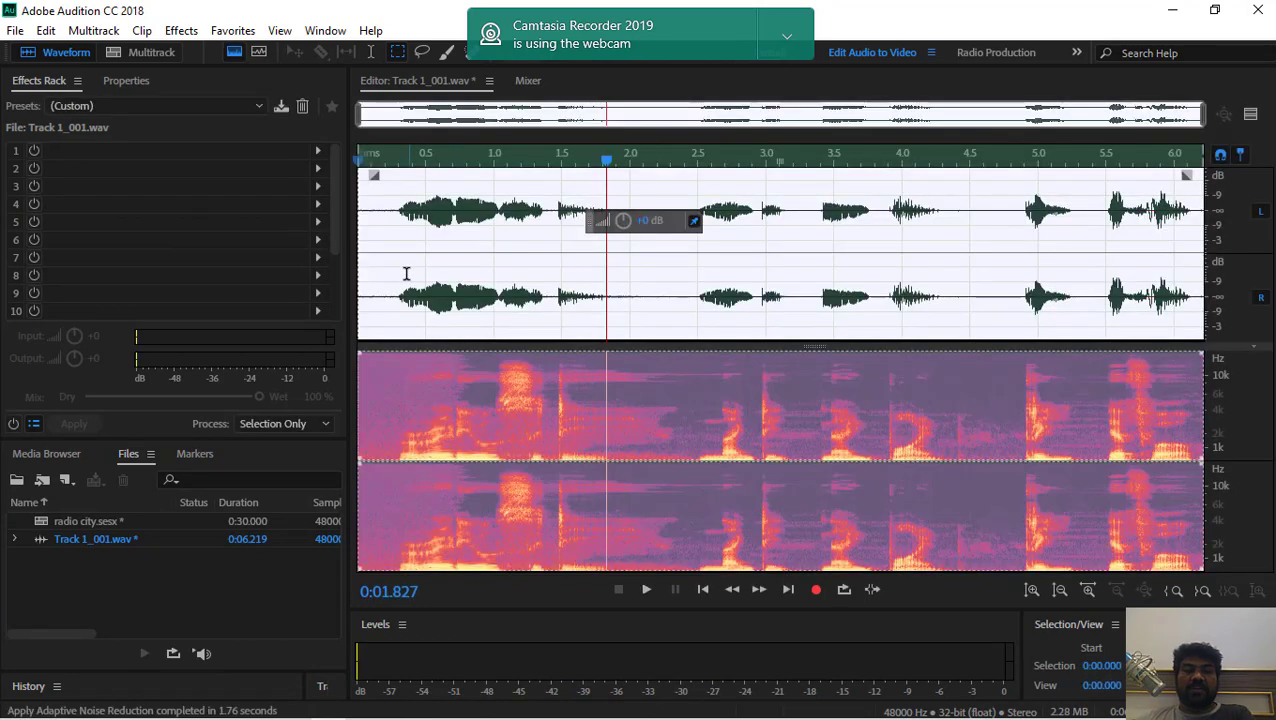
- Play back the recording from its start and select the entire waveform
left_click(405, 271)
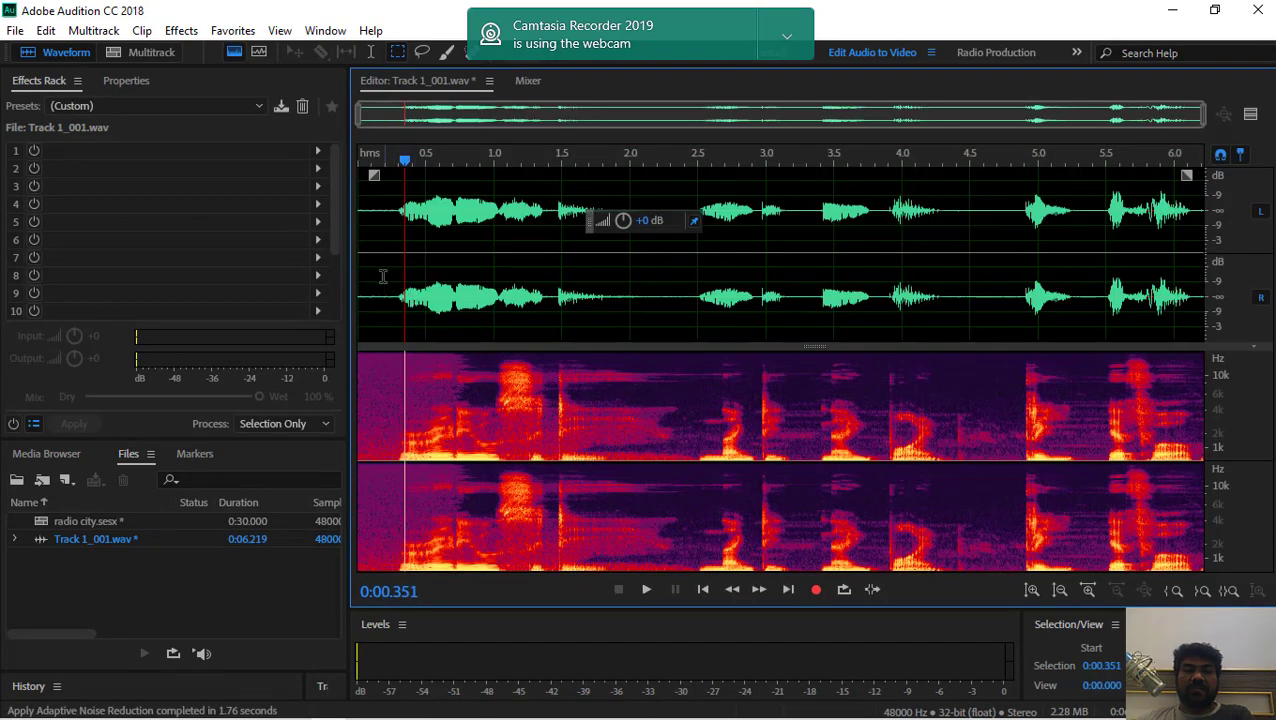
left_click(382, 276)
left_click(649, 588)
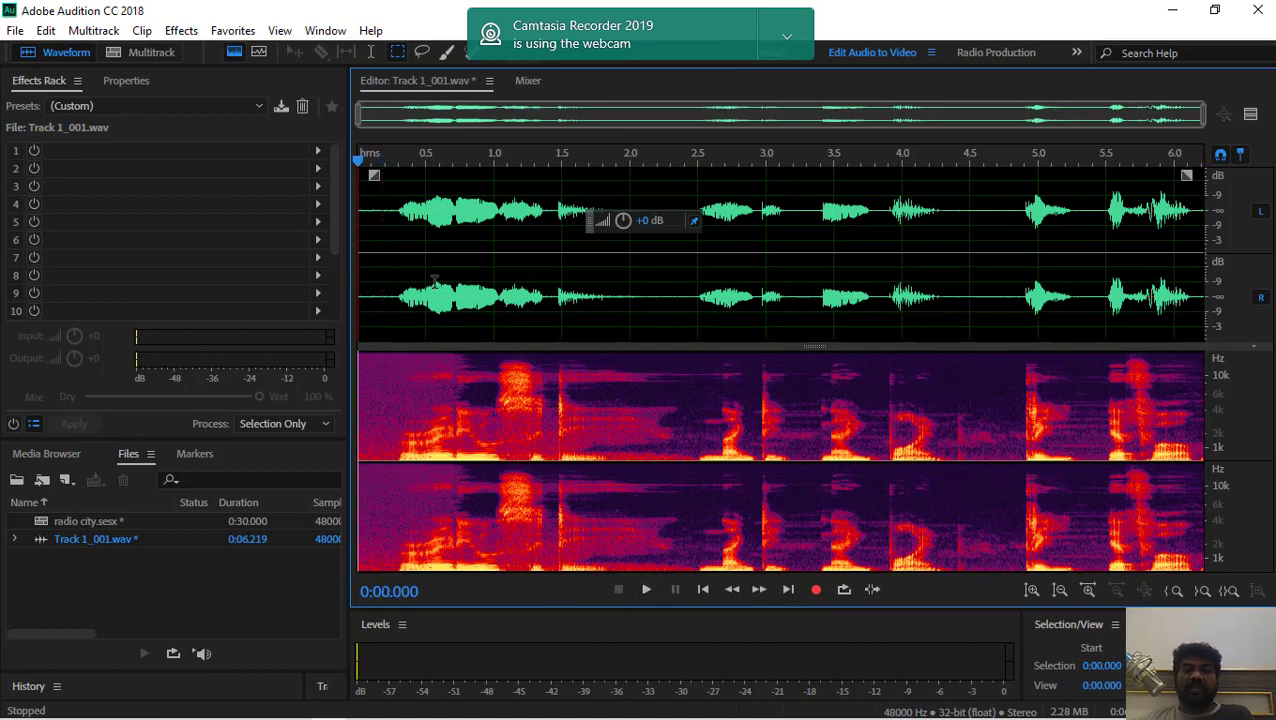
double_click(358, 277)
left_click(182, 31)
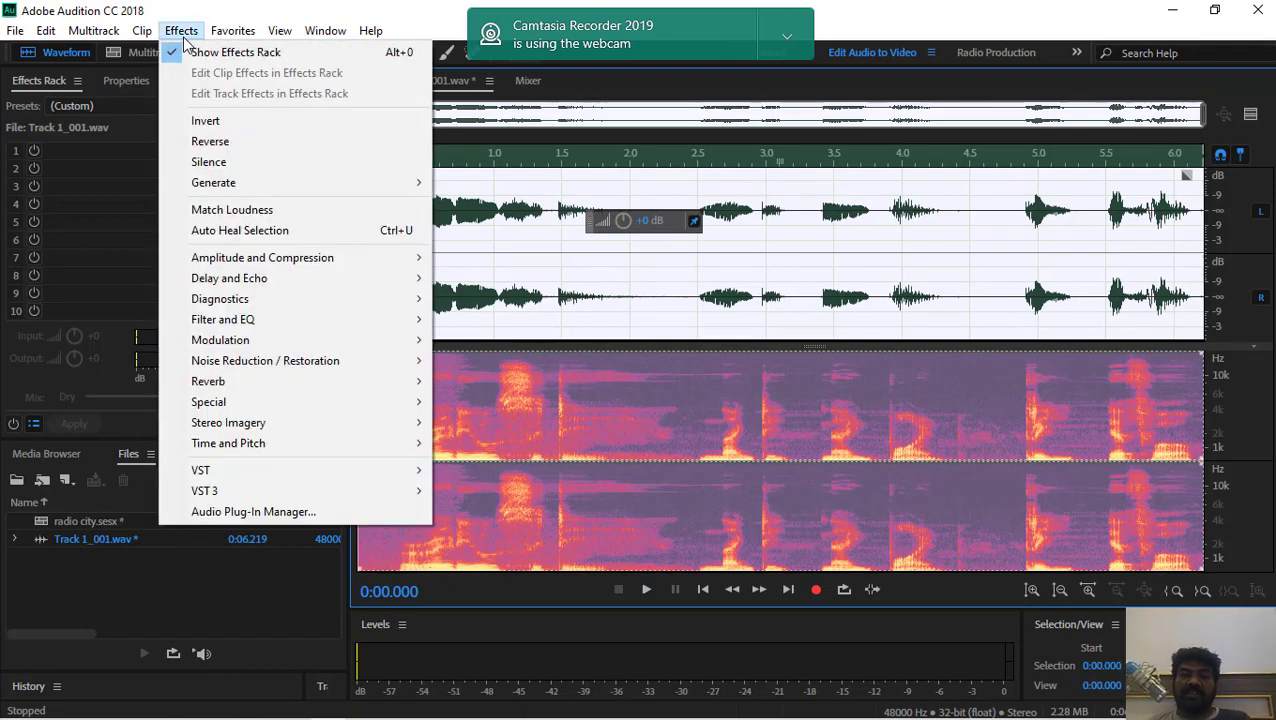
mouse_move(187, 710)
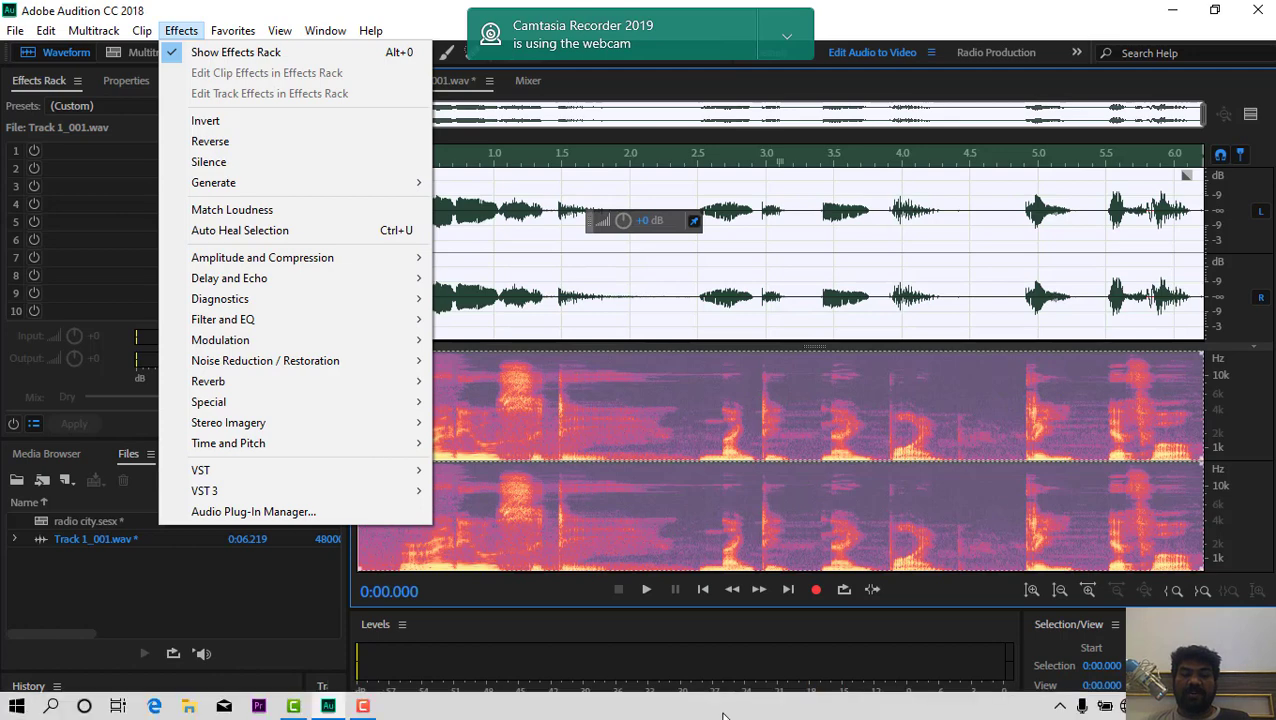
left_click(362, 706)
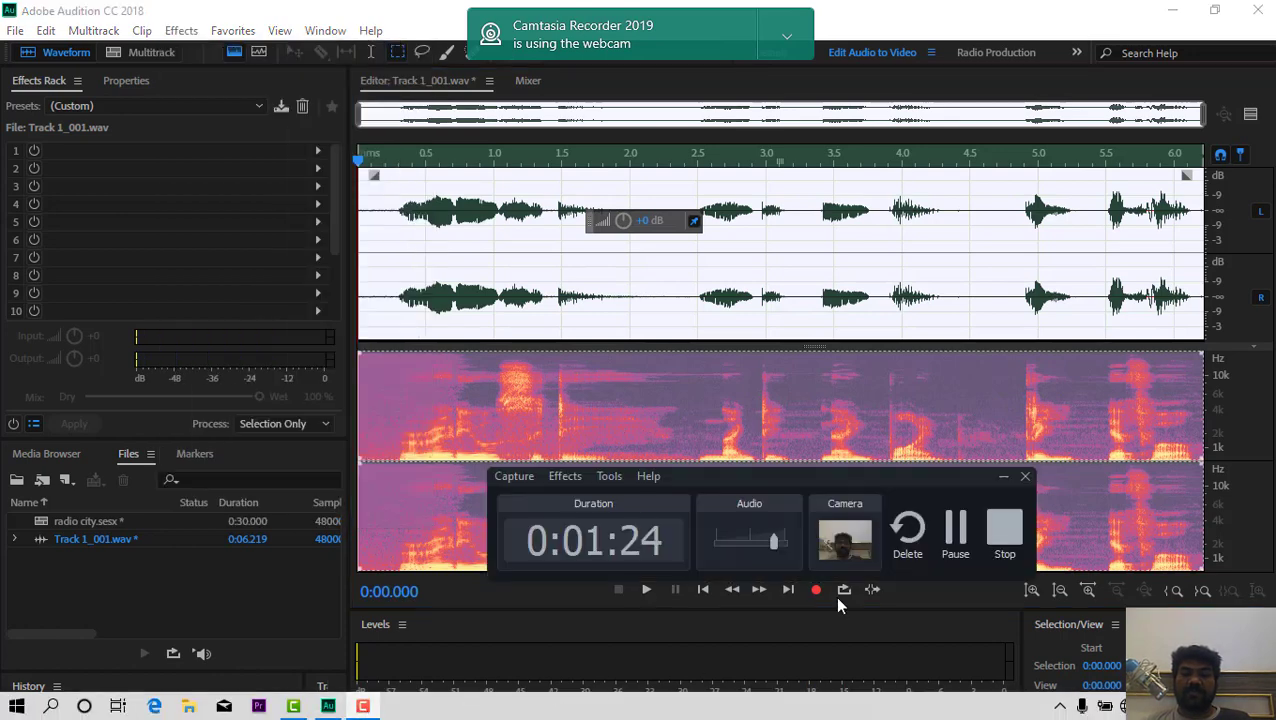
left_click(955, 527)
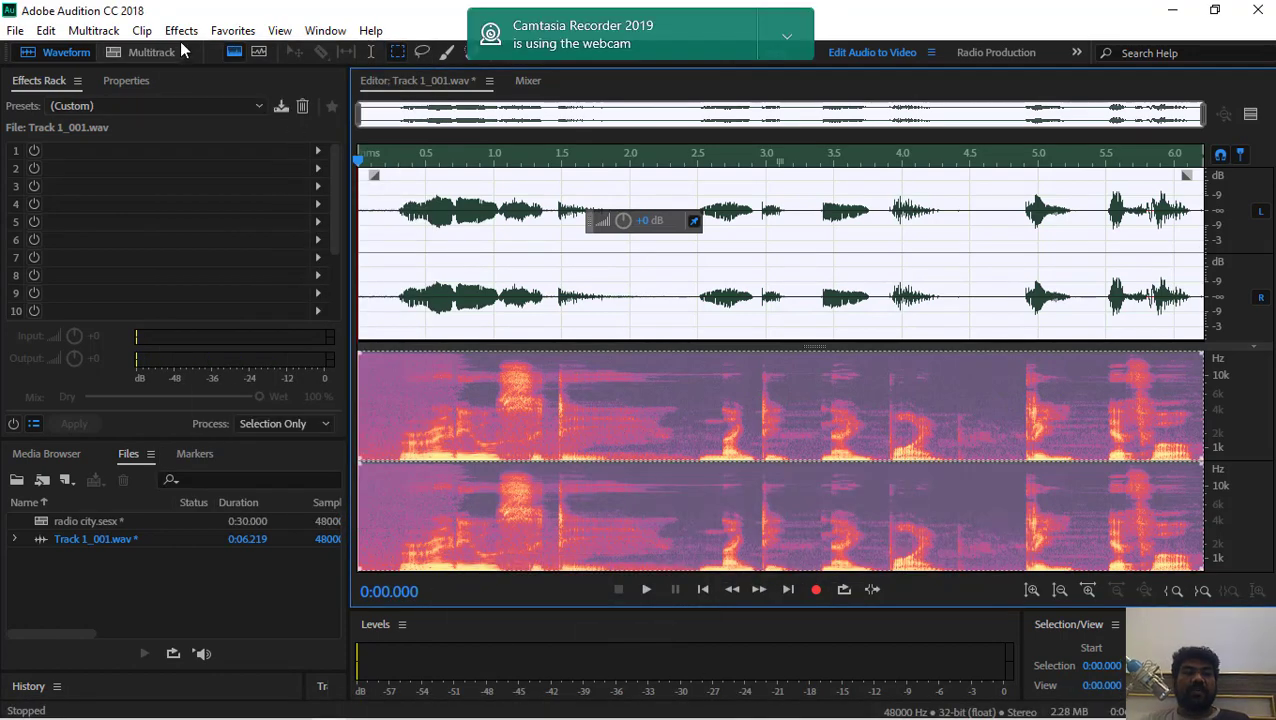
- Open the TDR Kotelnikov mastering compressor from the Tokyo Dawn Labs VST effects and preview it with its default settings
left_click(181, 31)
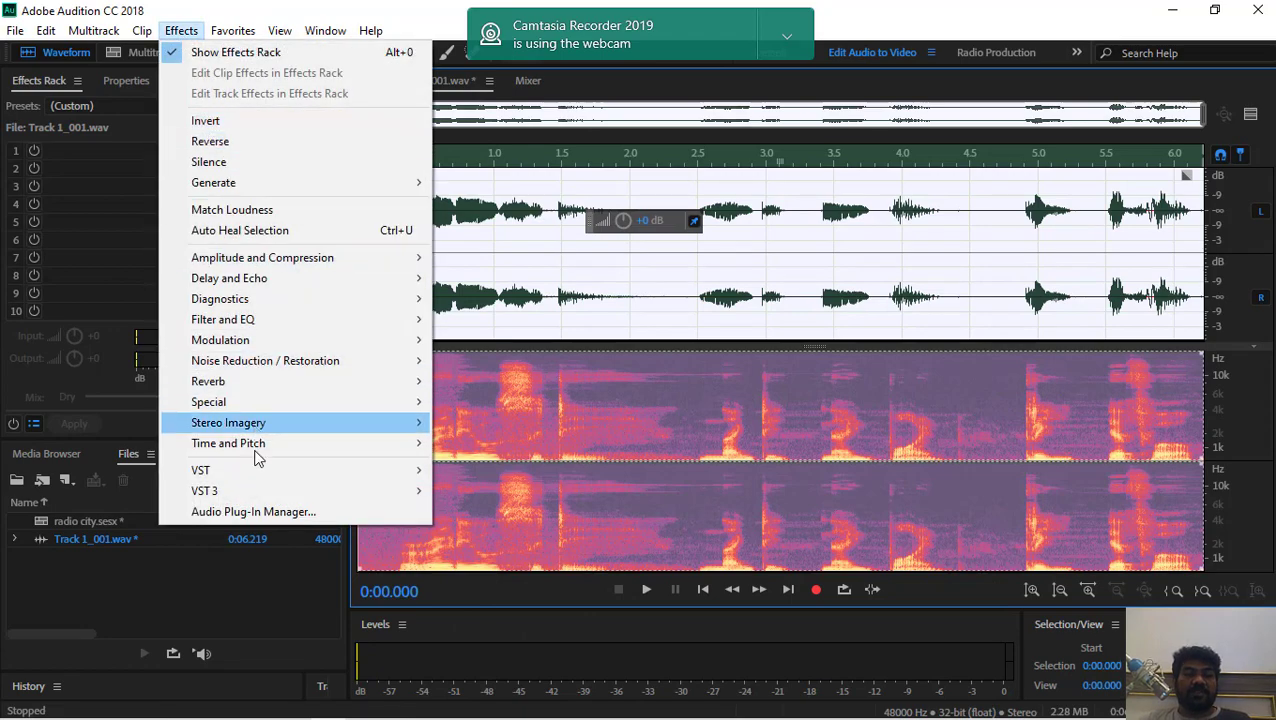
mouse_move(257, 477)
mouse_move(487, 474)
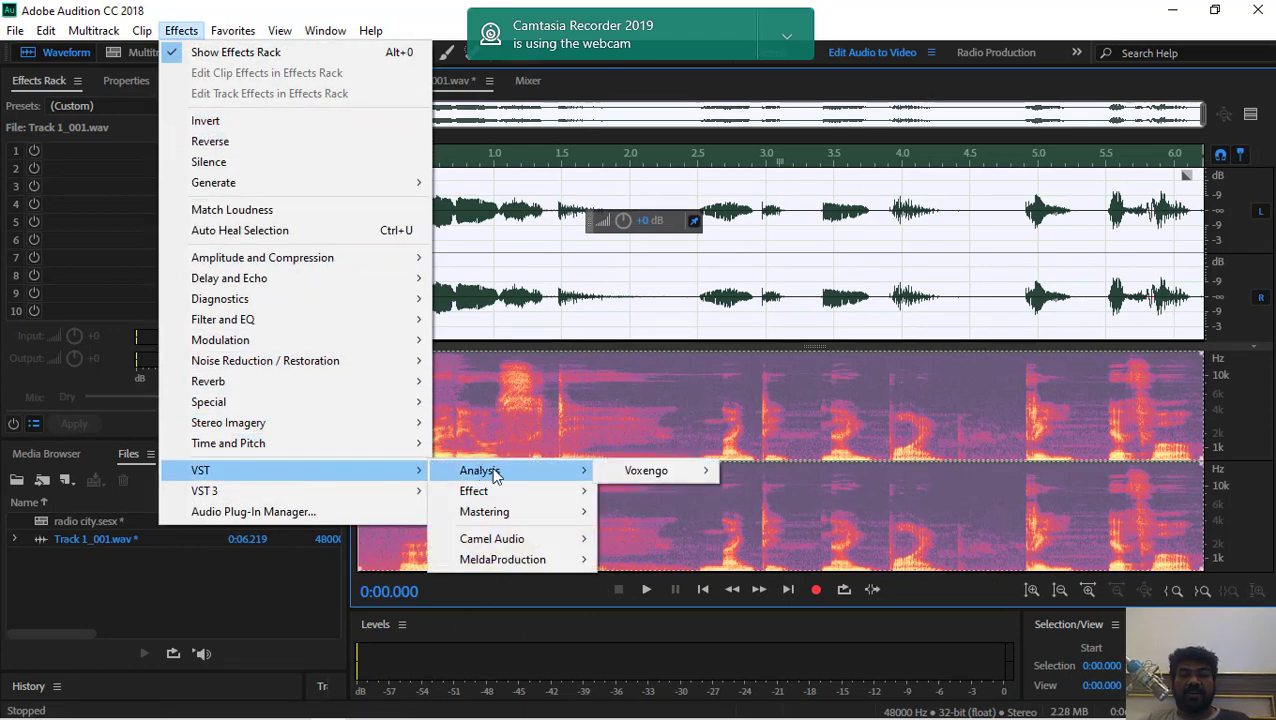
mouse_move(488, 500)
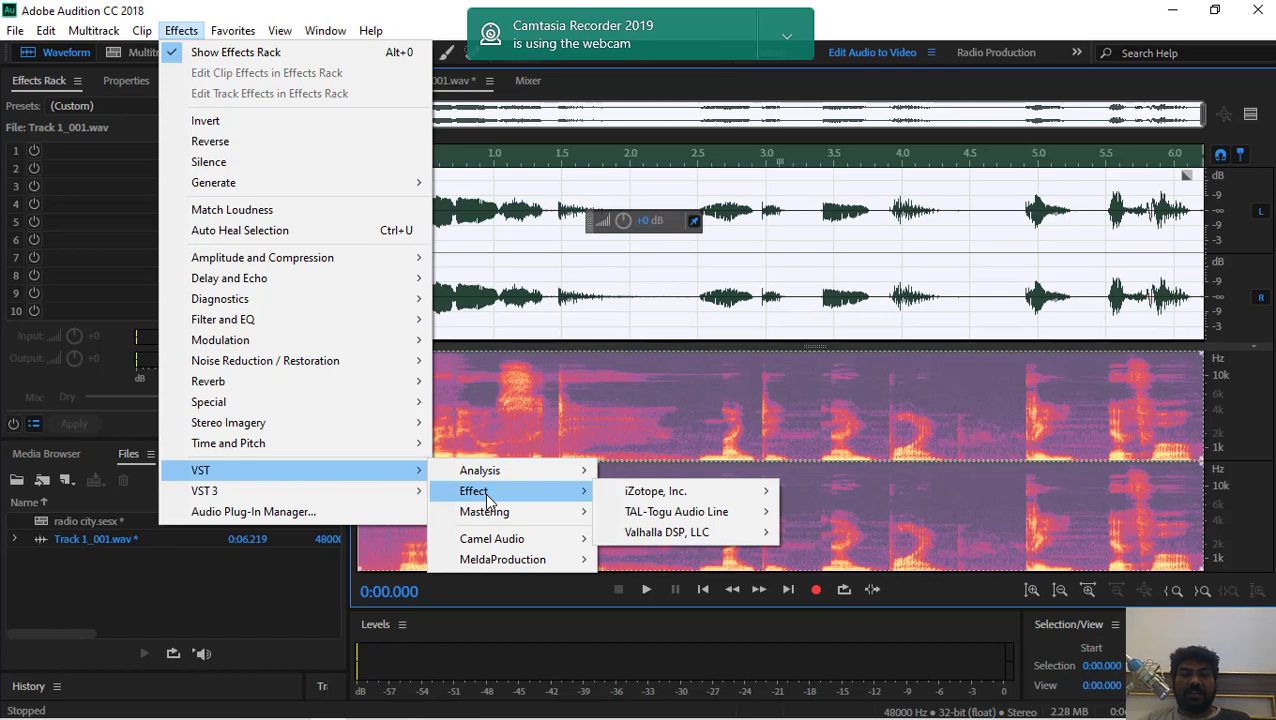
mouse_move(684, 516)
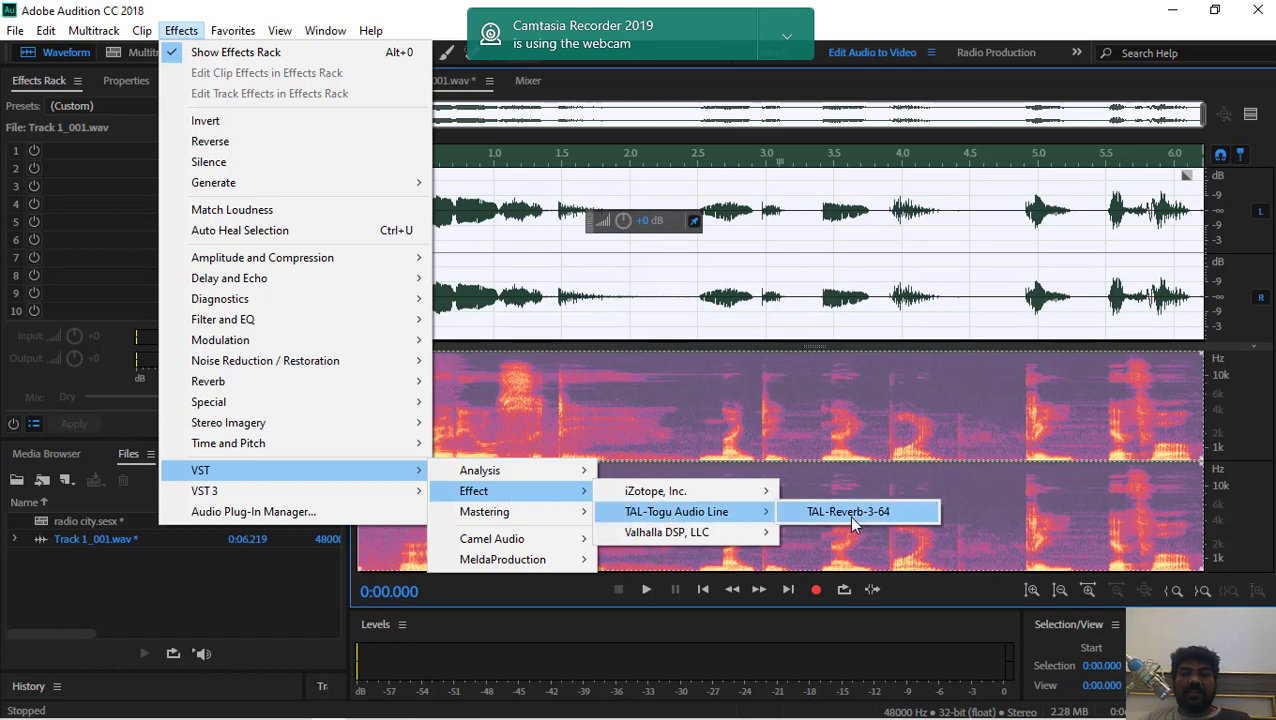
mouse_move(653, 500)
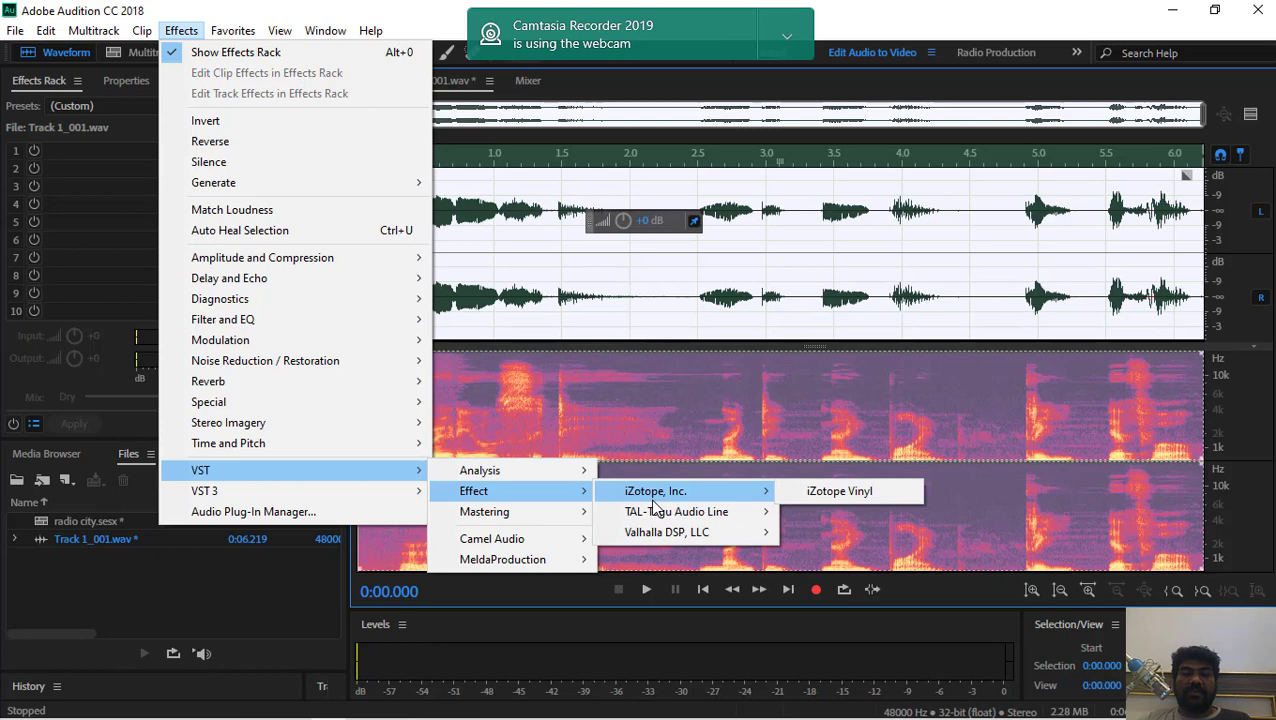
mouse_move(660, 538)
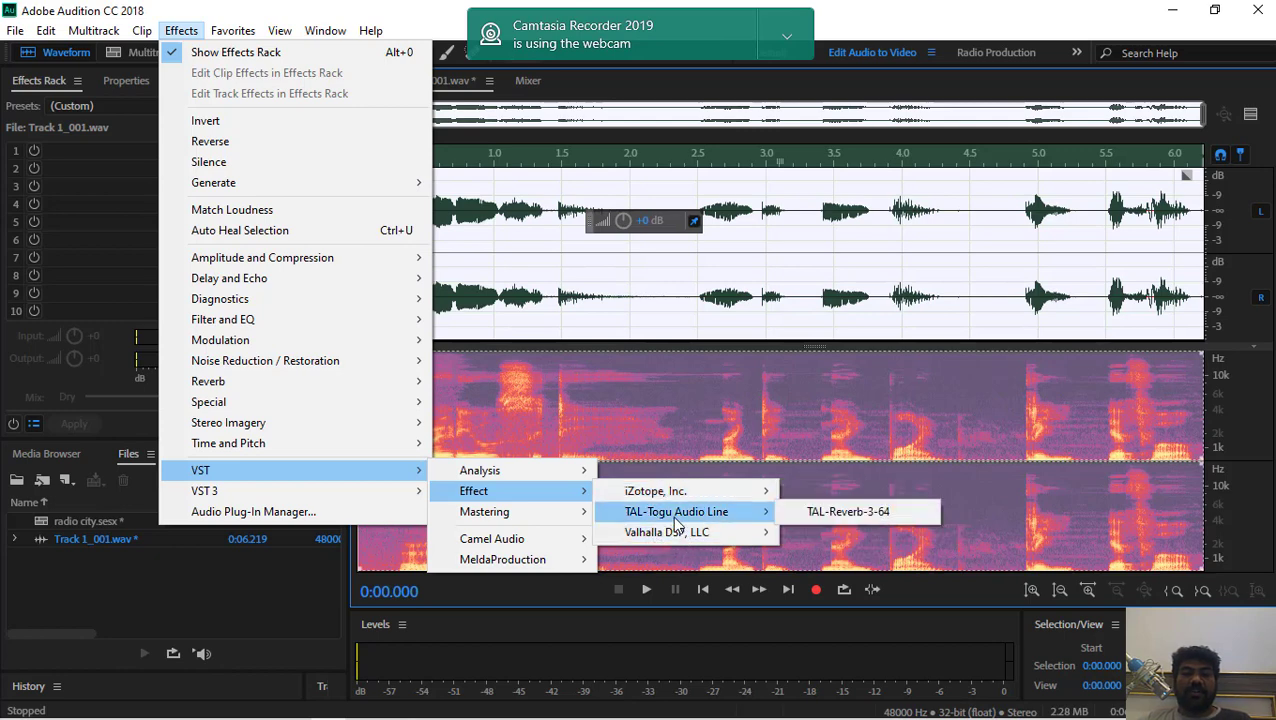
mouse_move(548, 518)
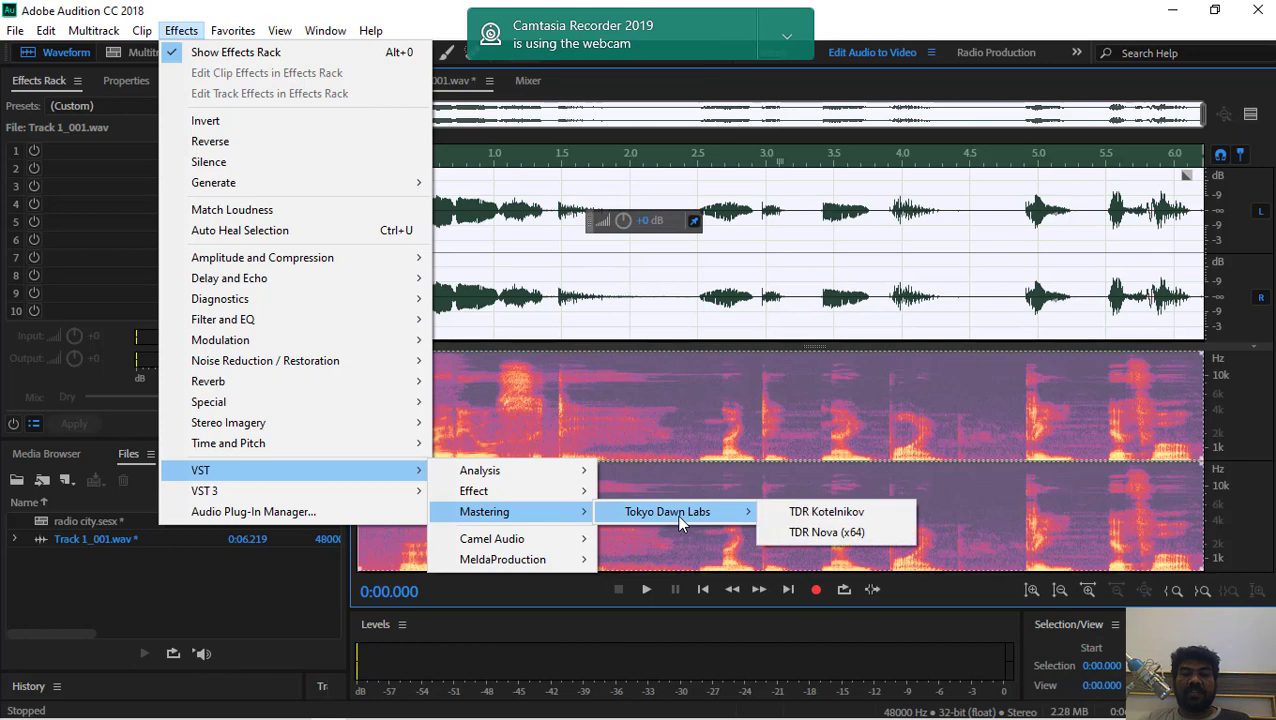
left_click(852, 514)
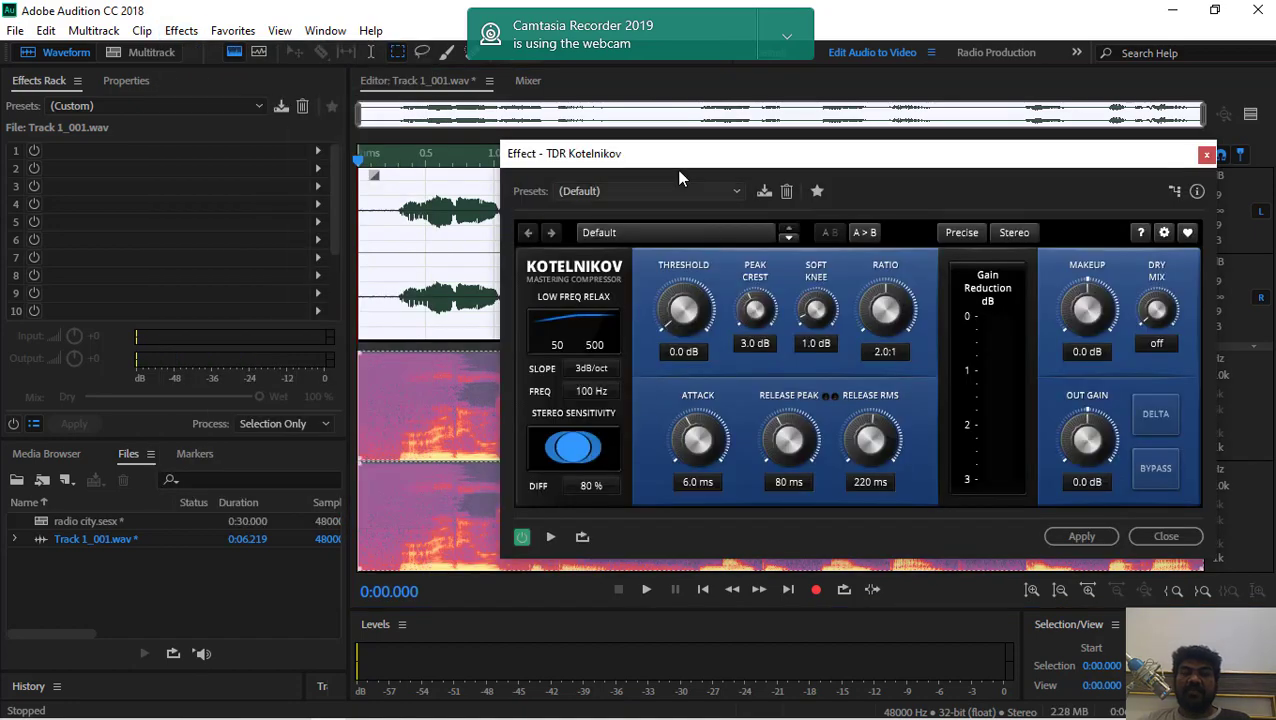
left_click_drag(695, 164, 727, 160)
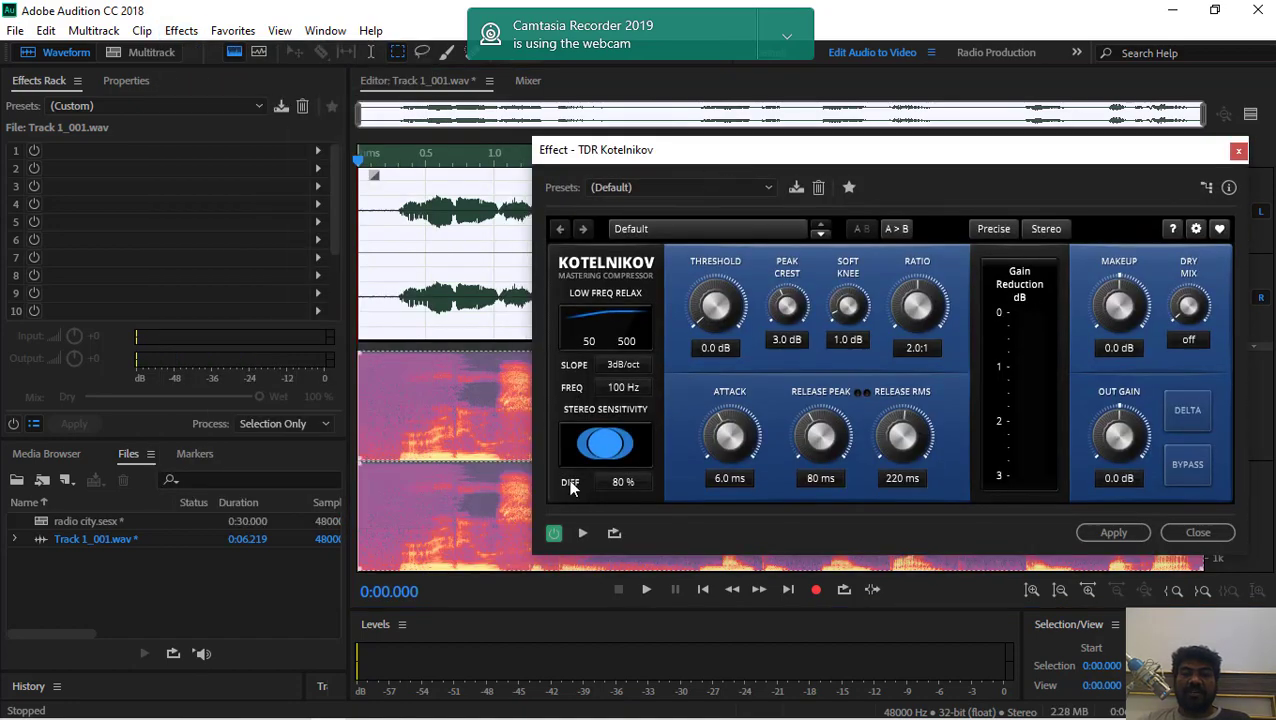
left_click(583, 536)
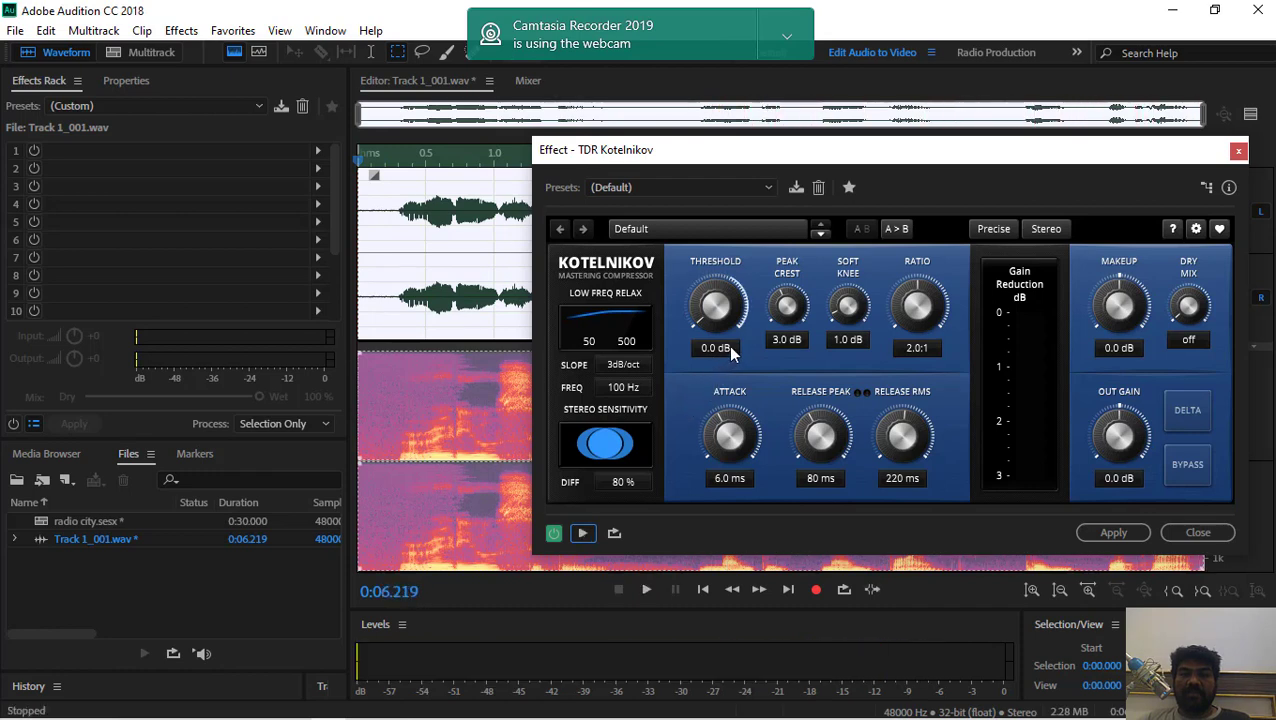
- Load the Mastering - Tight preset in the Kotelnikov compressor and preview the audio with it
left_click(742, 230)
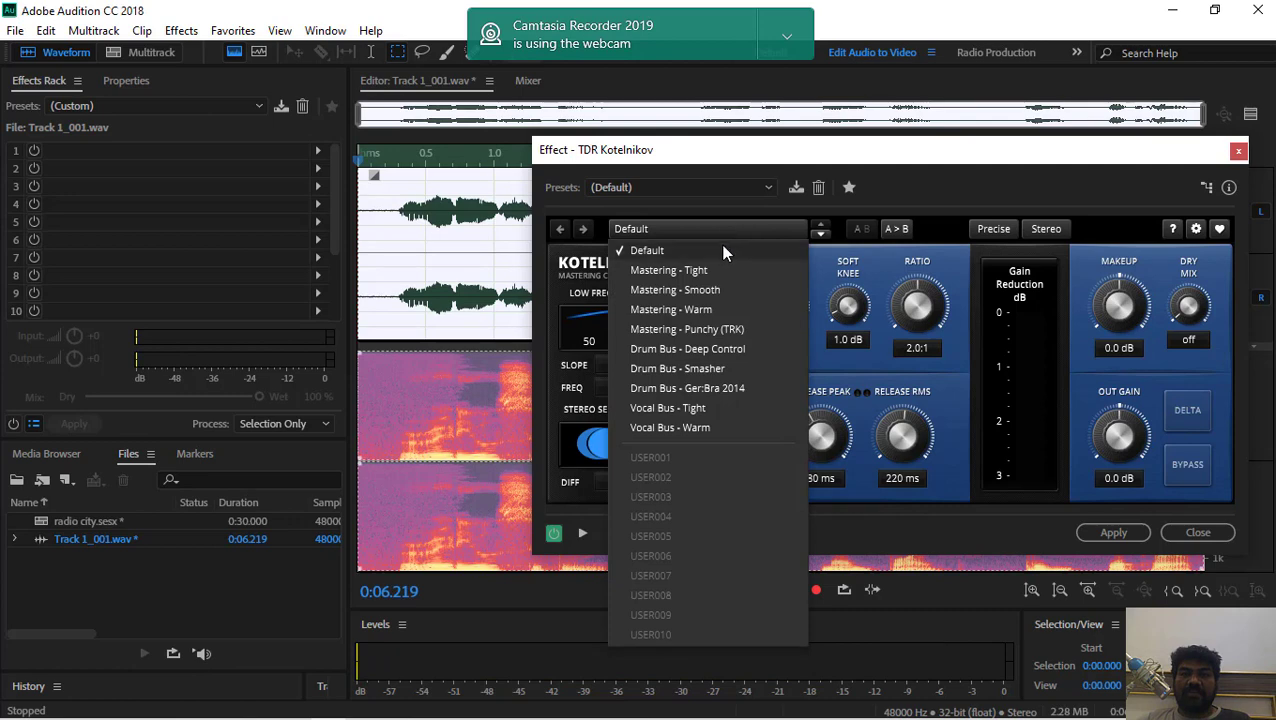
left_click(698, 277)
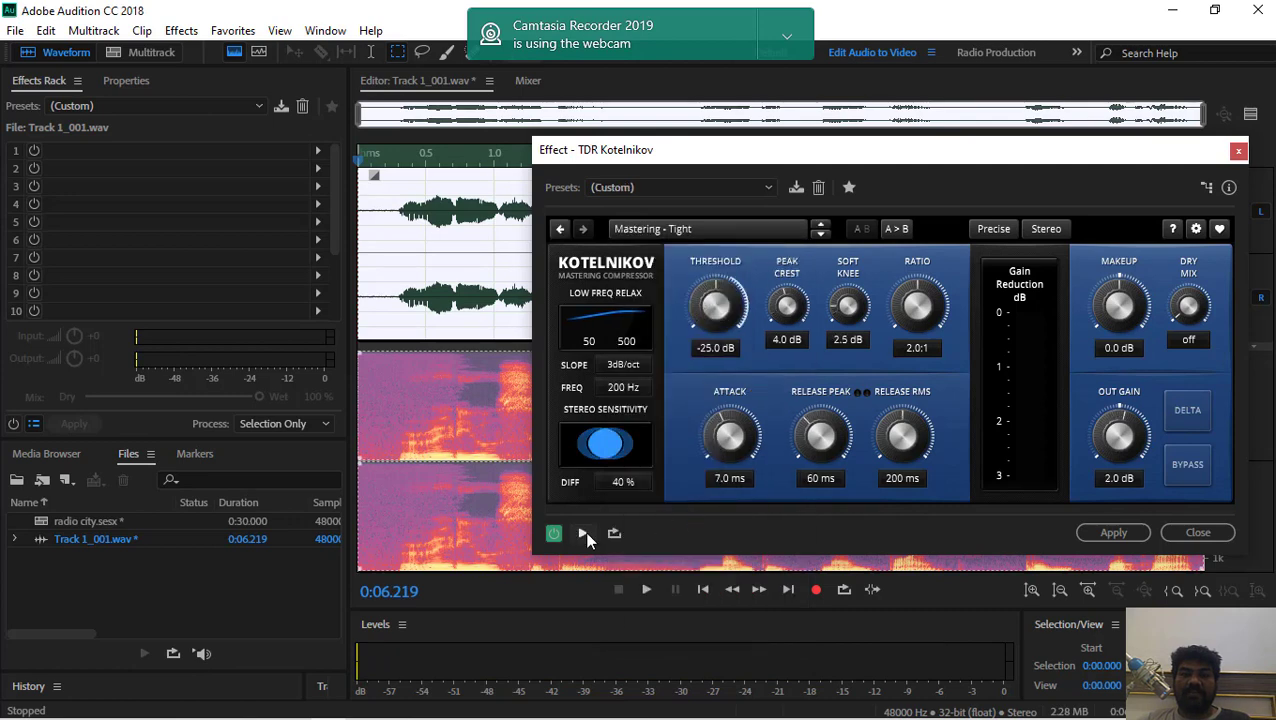
left_click(583, 533)
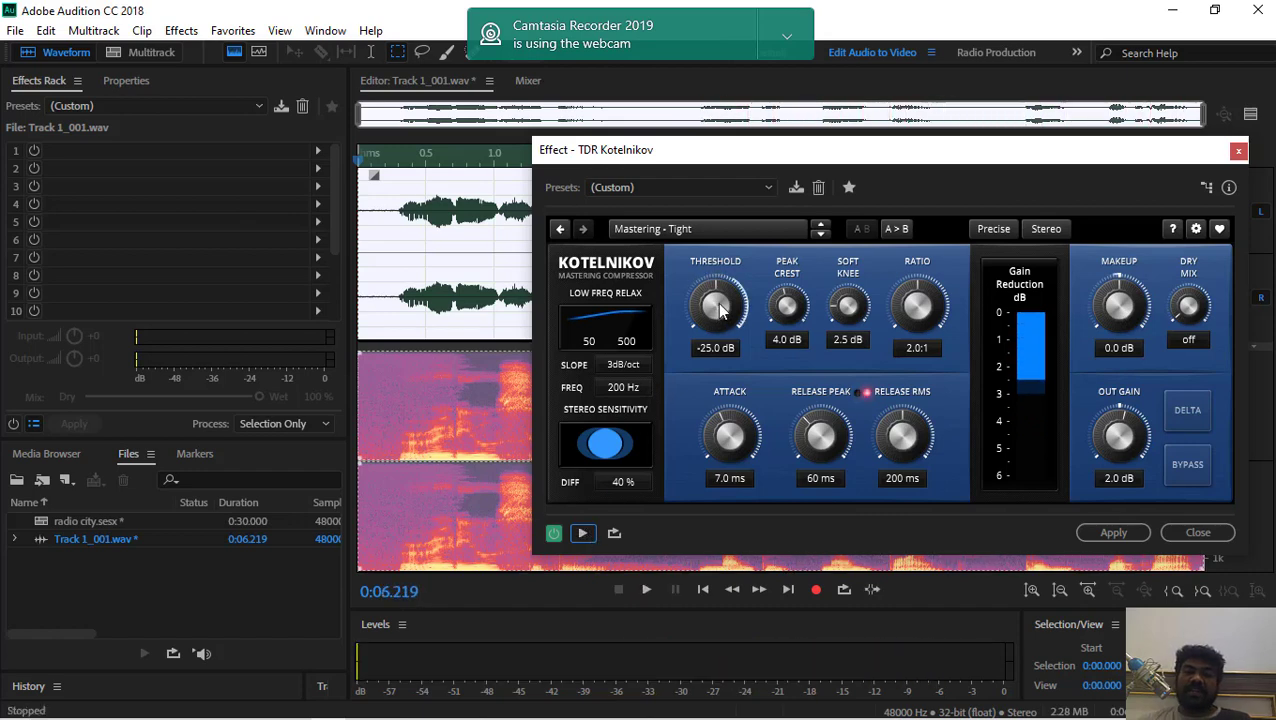
- Set threshold to -25.5 dB, peak crest to 4.2 dB, soft knee to 10.0 dB, attack to 17 ms, release peak to 208 ms, release RMS to 225 ms
left_click_drag(722, 297, 722, 292)
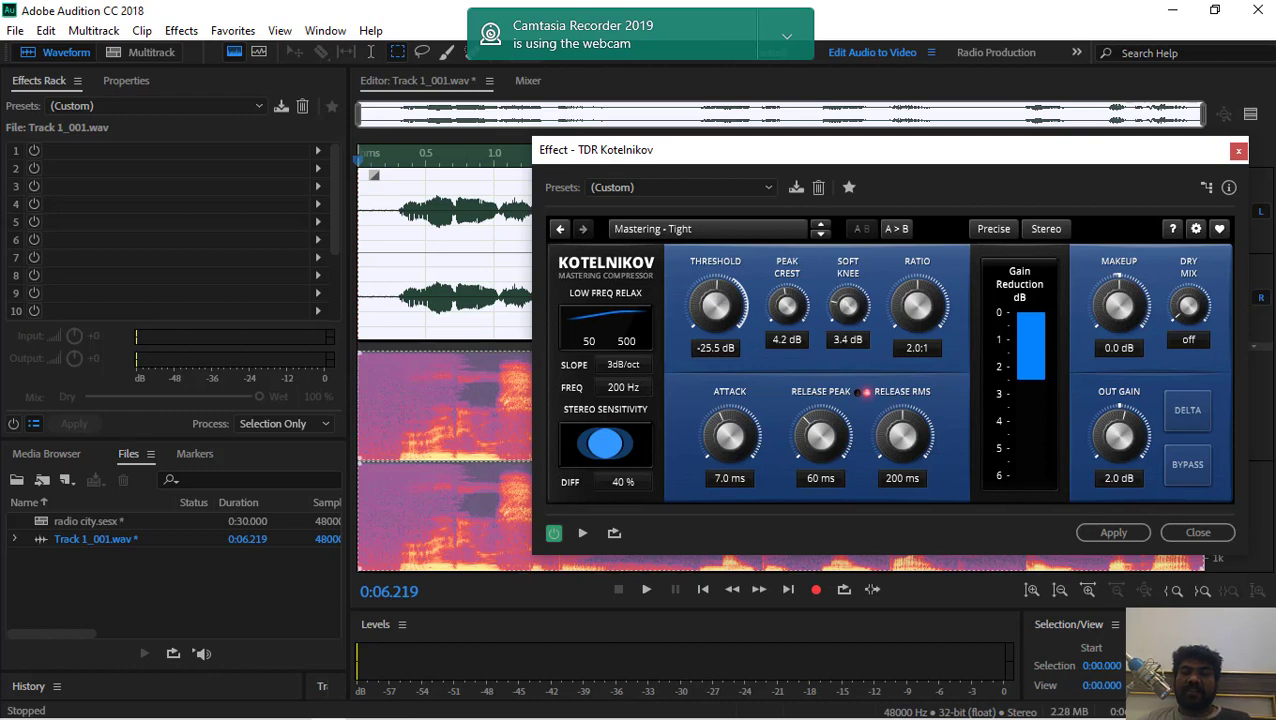
left_click_drag(848, 306, 922, 305)
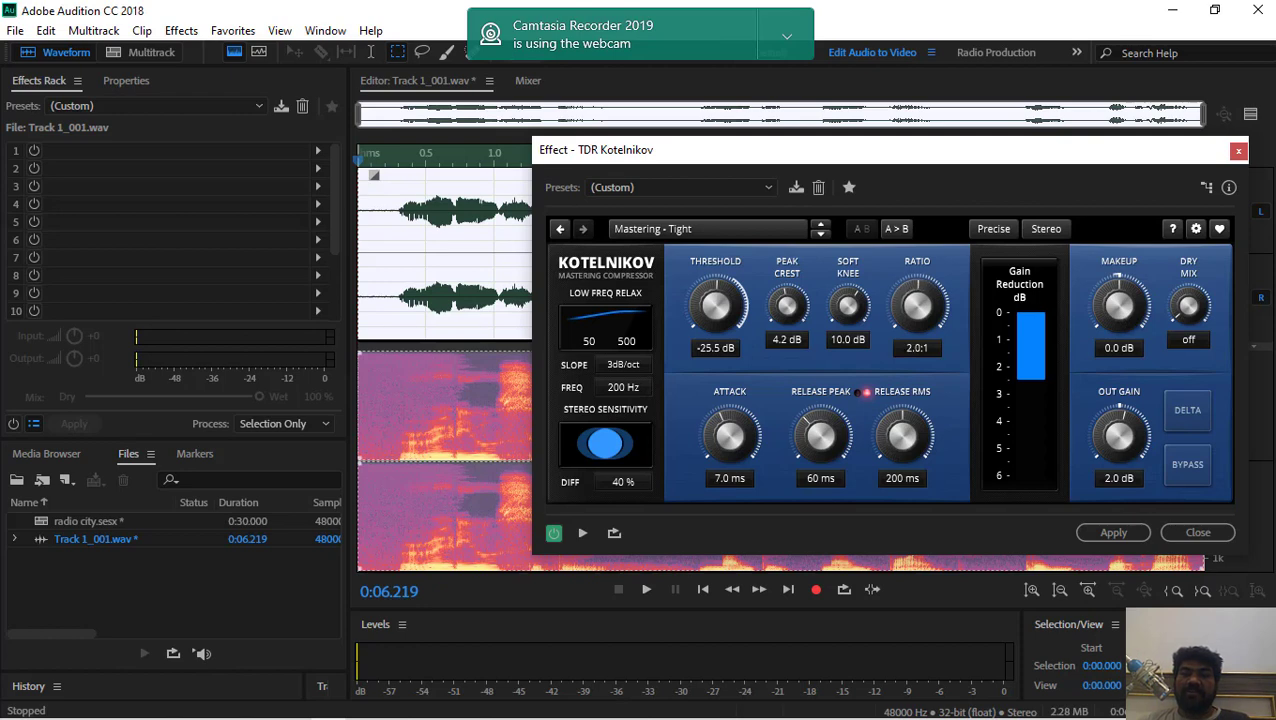
left_click_drag(727, 430, 727, 427)
left_click_drag(803, 438, 803, 428)
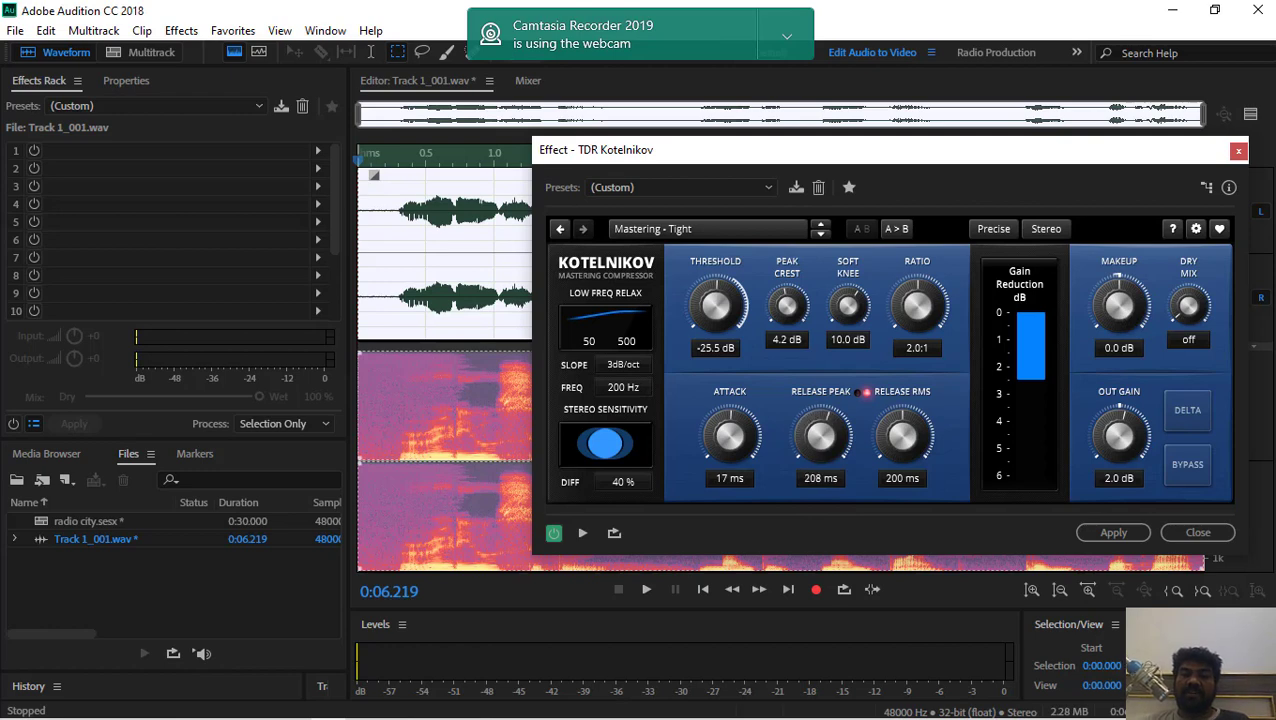
left_click_drag(894, 417, 894, 410)
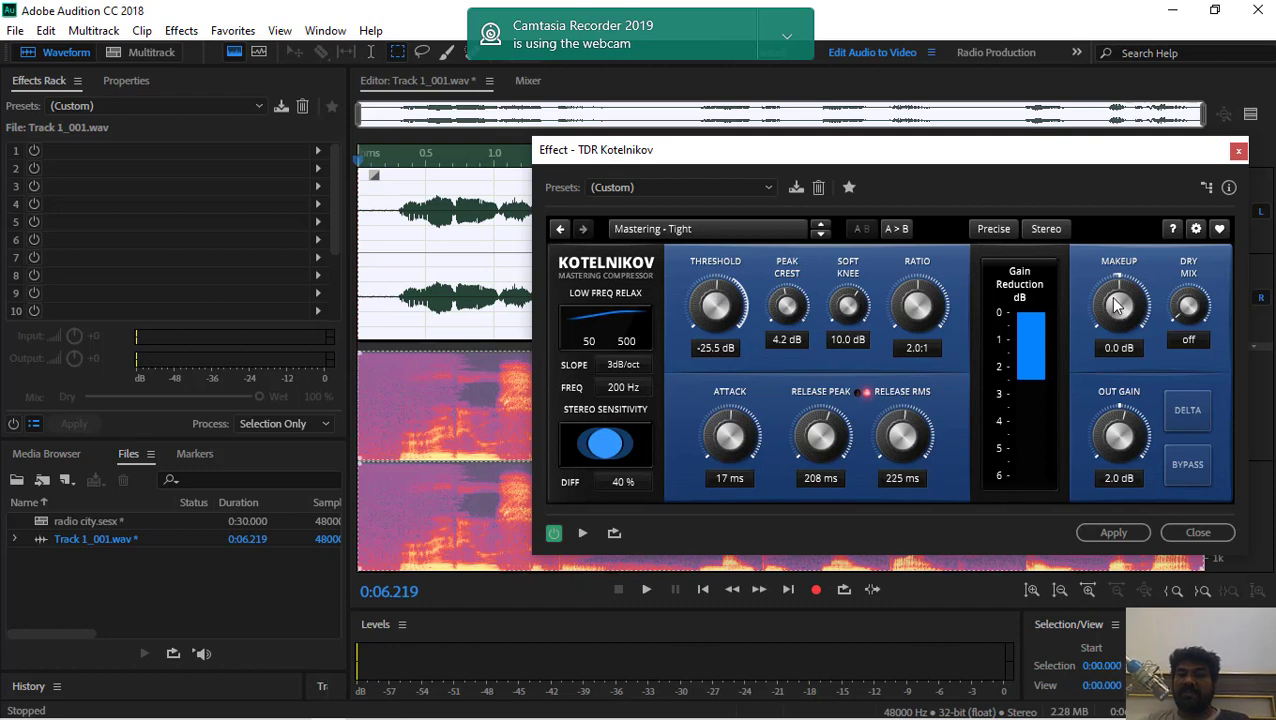
- Set the compressor's makeup to 0.9 dB, dry mix to -39.6 dB and out gain to 3.2 dB
mouse_move(1117, 307)
left_mouse_down()
mouse_move(1117, 323)
mouse_move(1117, 308)
left_mouse_up()
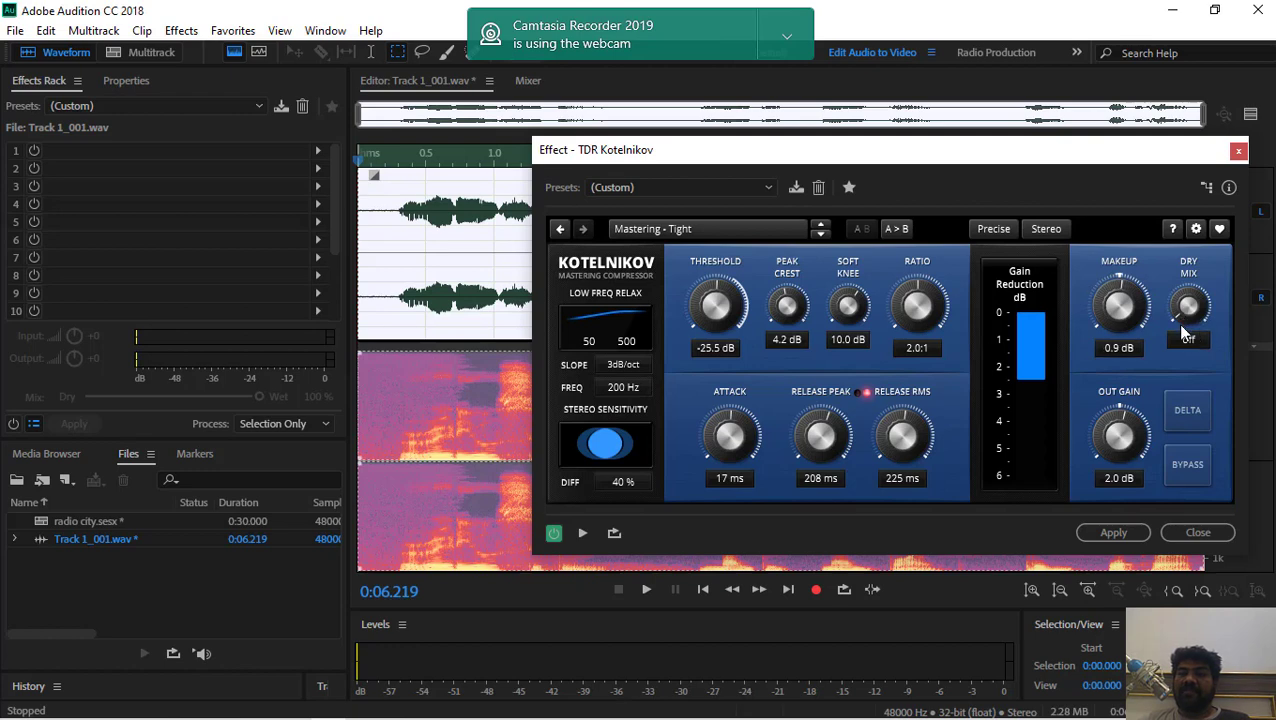
left_click_drag(1184, 322, 1184, 319)
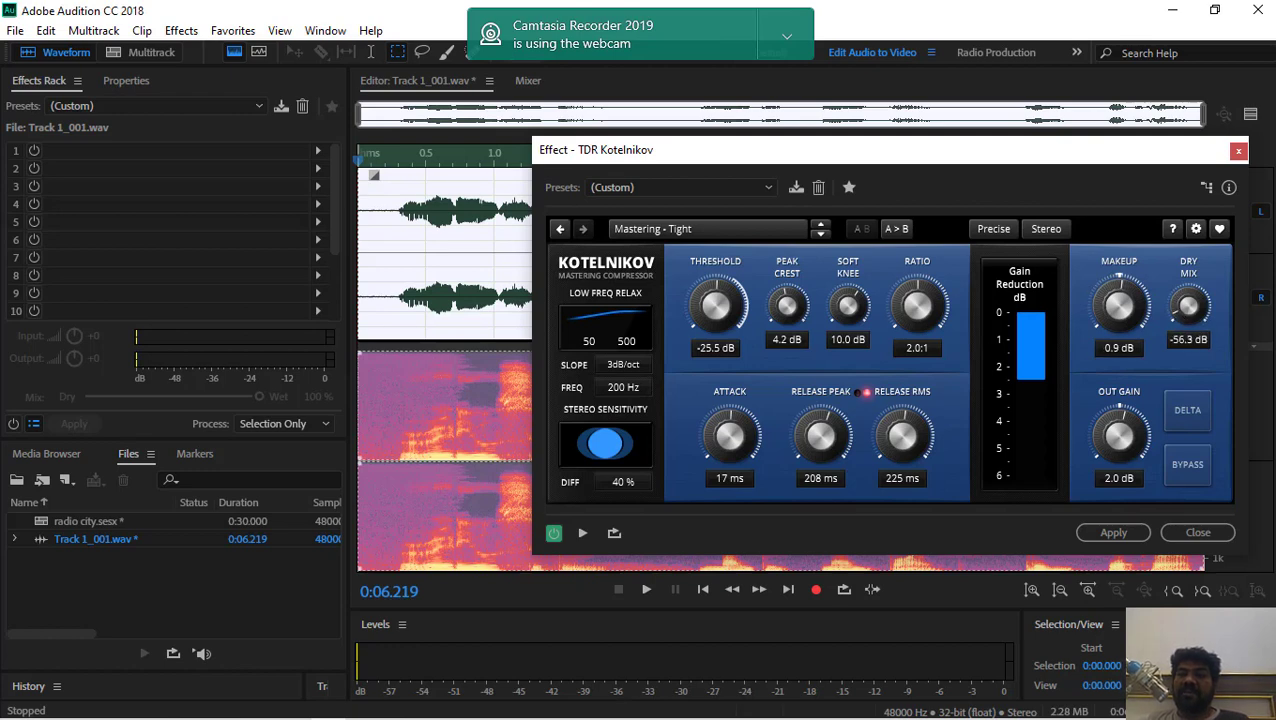
left_click_drag(1184, 319, 1184, 320)
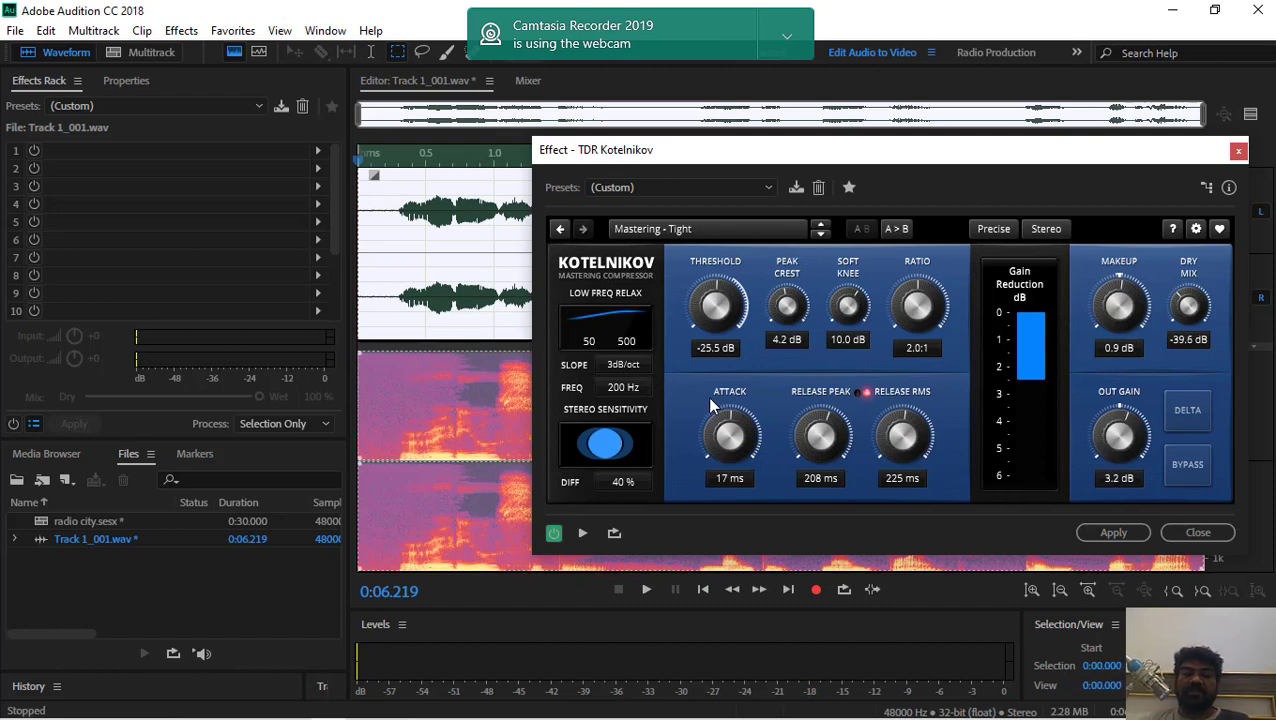
- Preview the voice at compressor thresholds of -21.5, -47.9 and -3.9 dB, and set the threshold to -6.3 dB
left_click(582, 532)
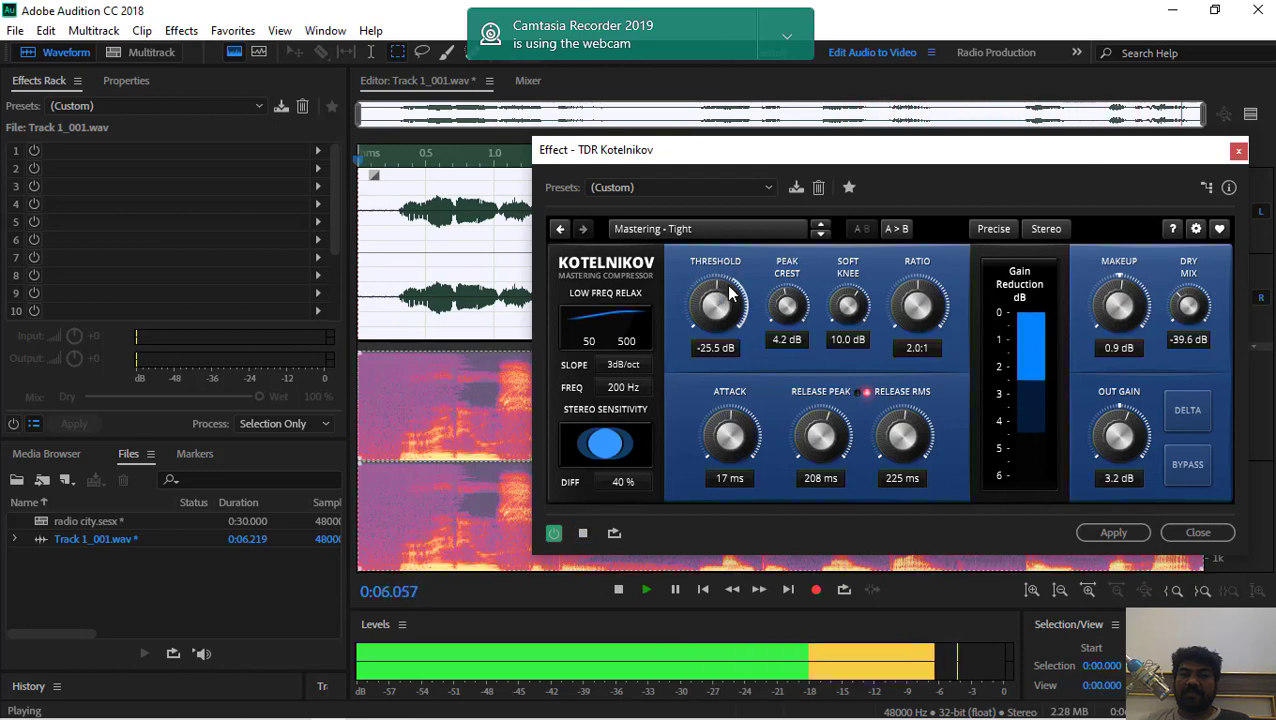
left_click_drag(726, 284, 726, 312)
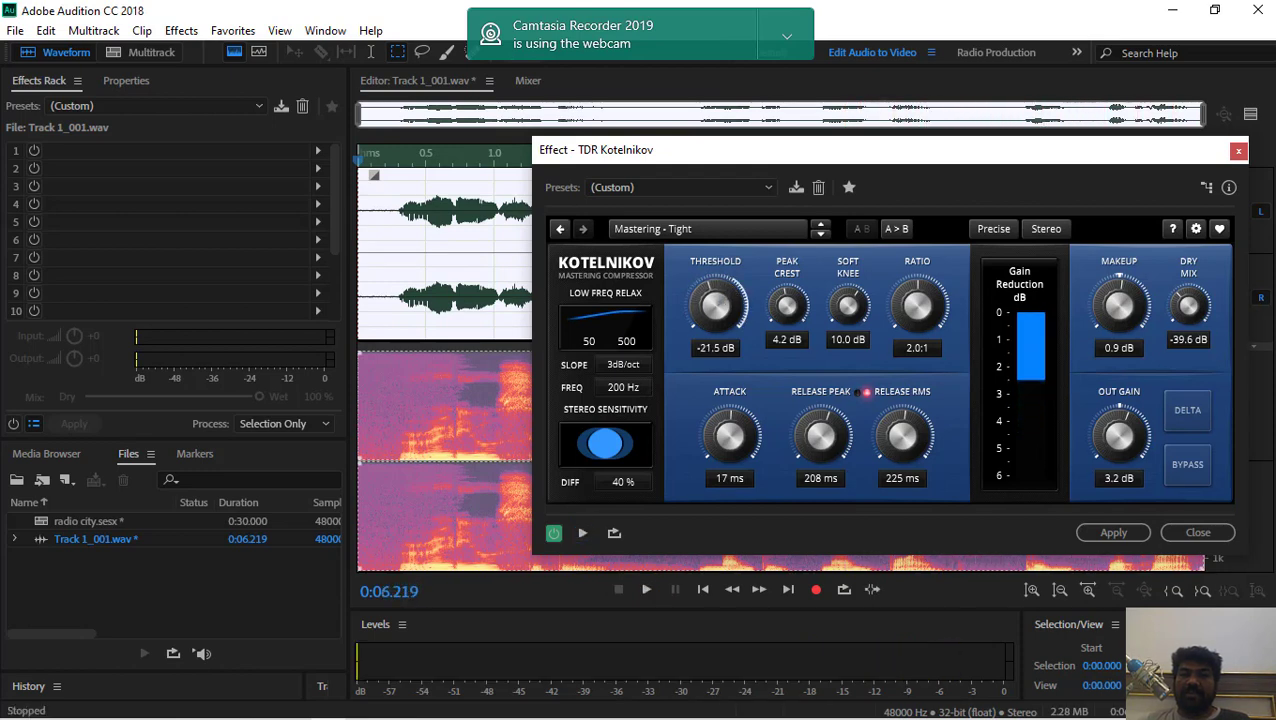
left_click(580, 534)
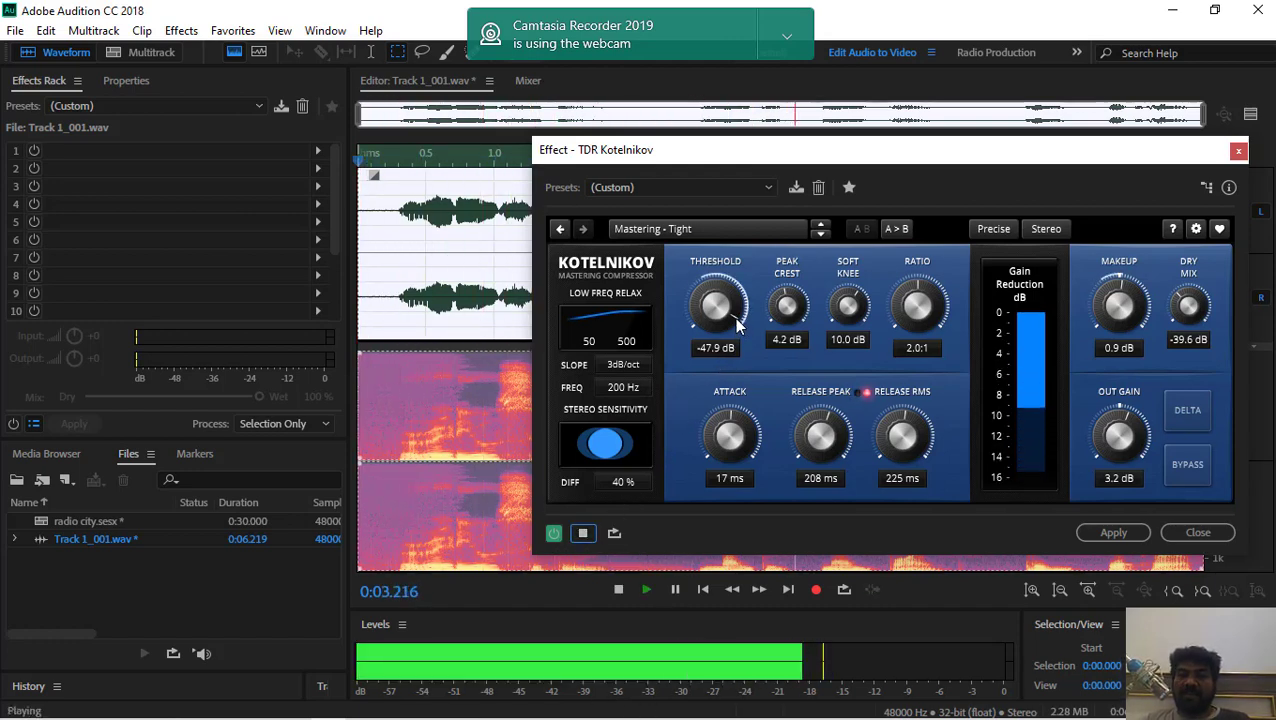
left_click_drag(741, 327, 741, 259)
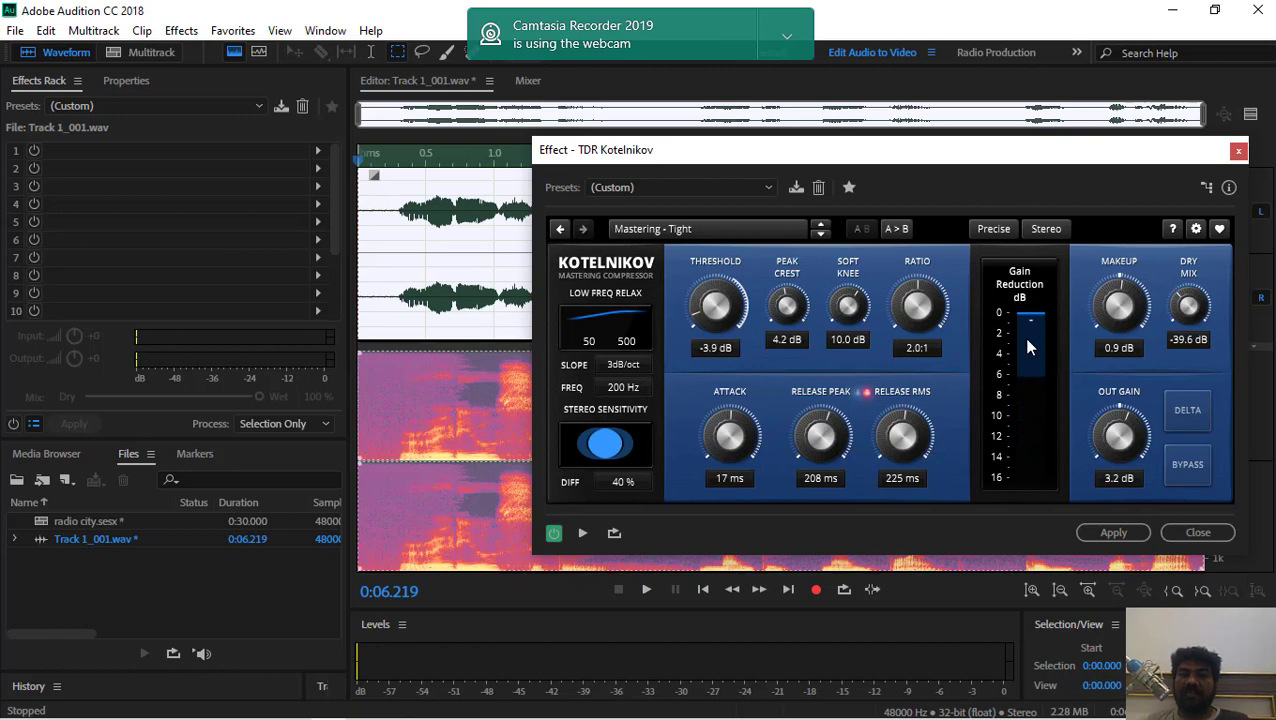
left_click(581, 533)
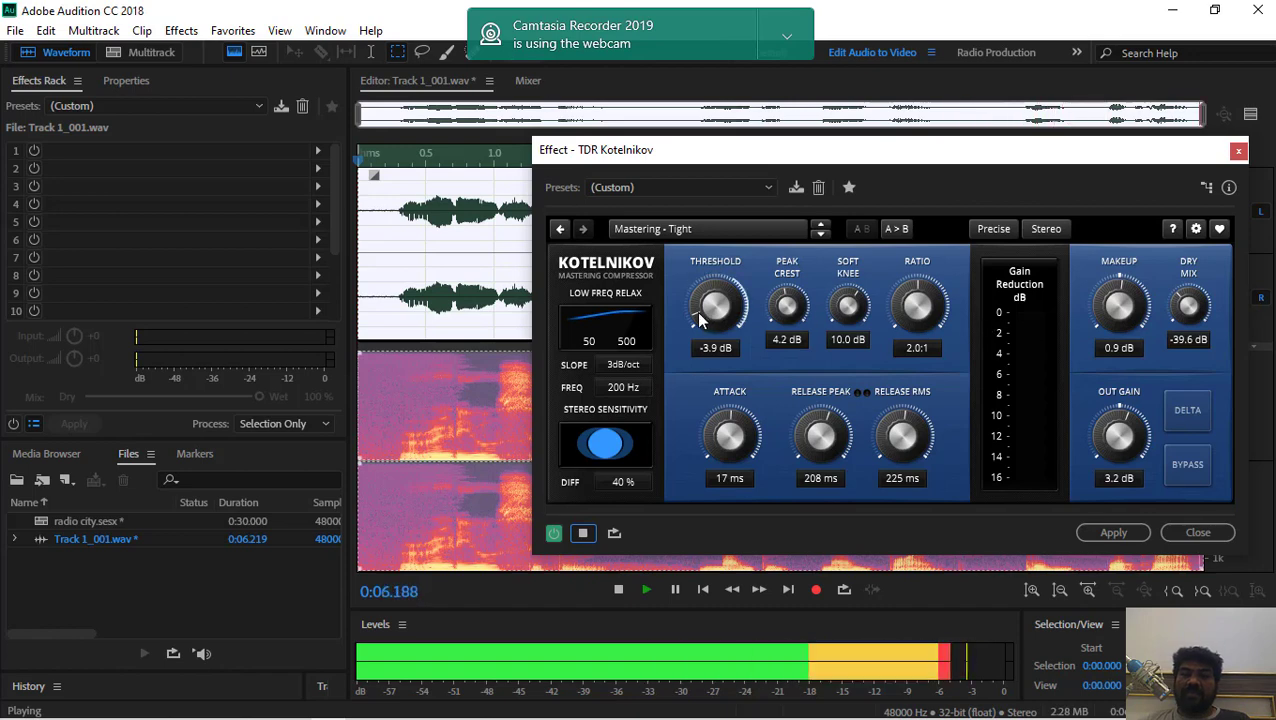
left_click_drag(700, 318, 700, 330)
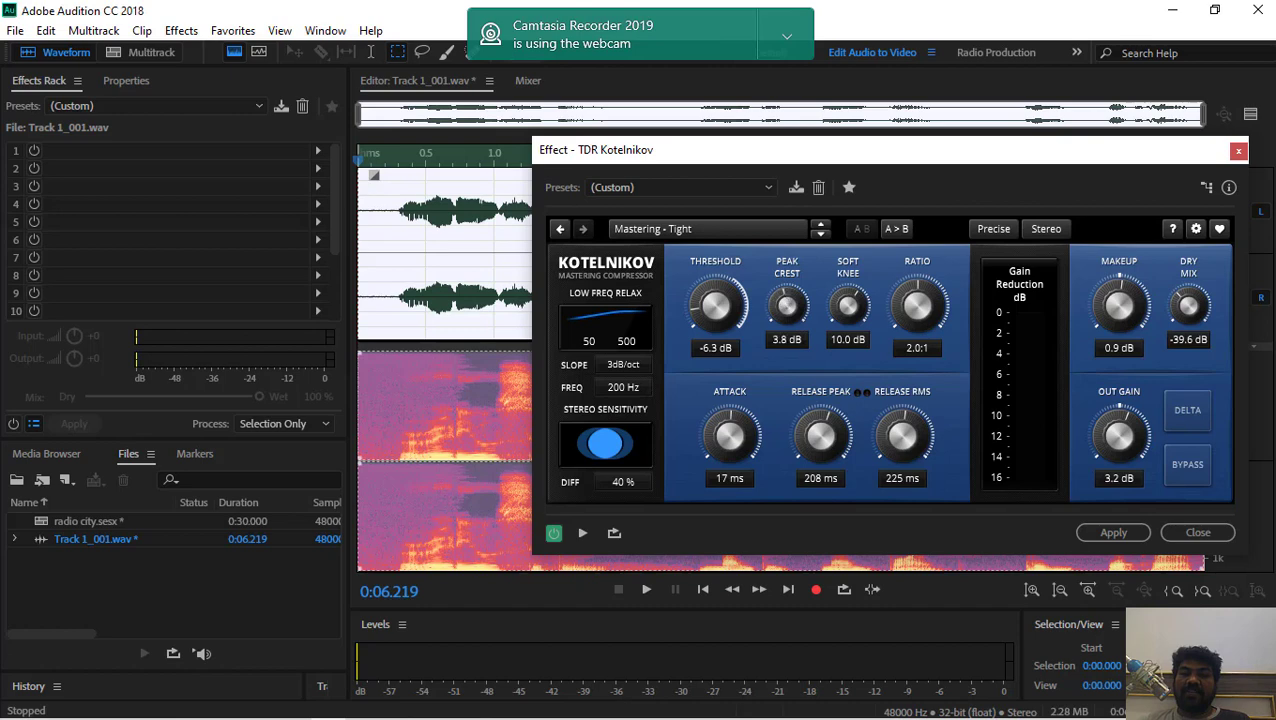
- Preview the voice with peak crest at Peak and at 15.0 dB, and set peak crest to RMS
left_click(582, 533)
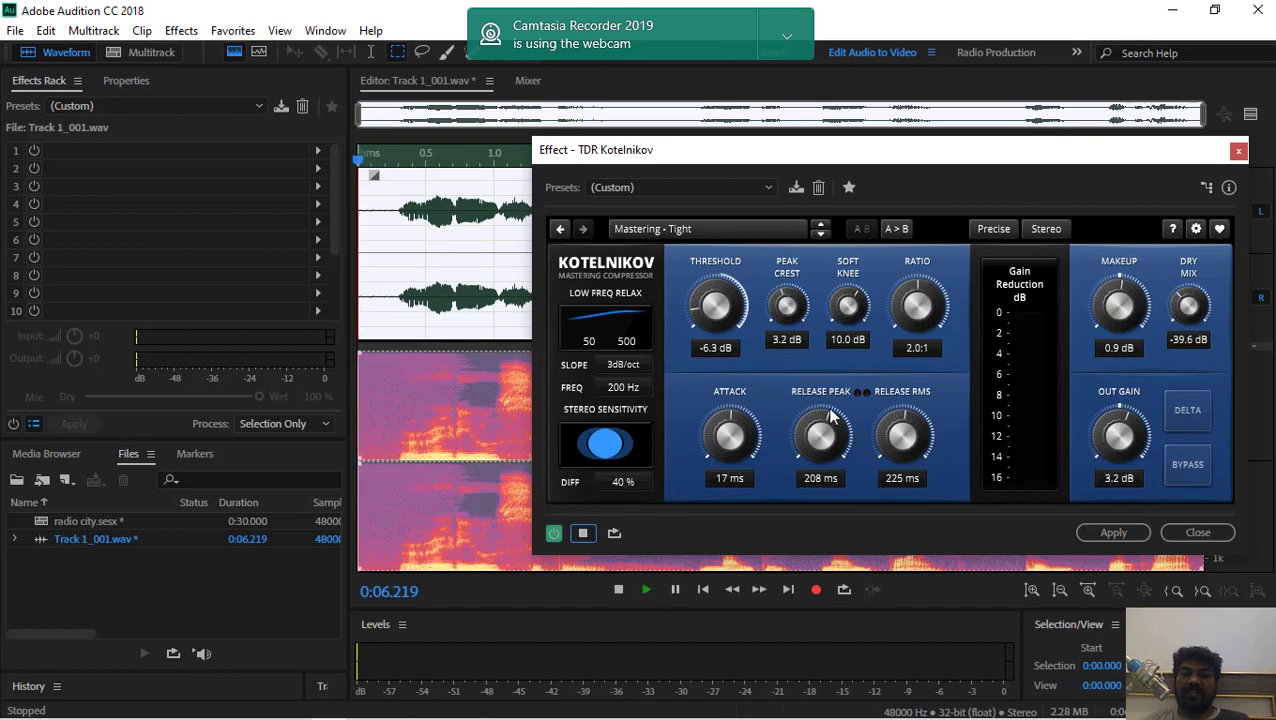
left_click_drag(787, 306, 787, 198)
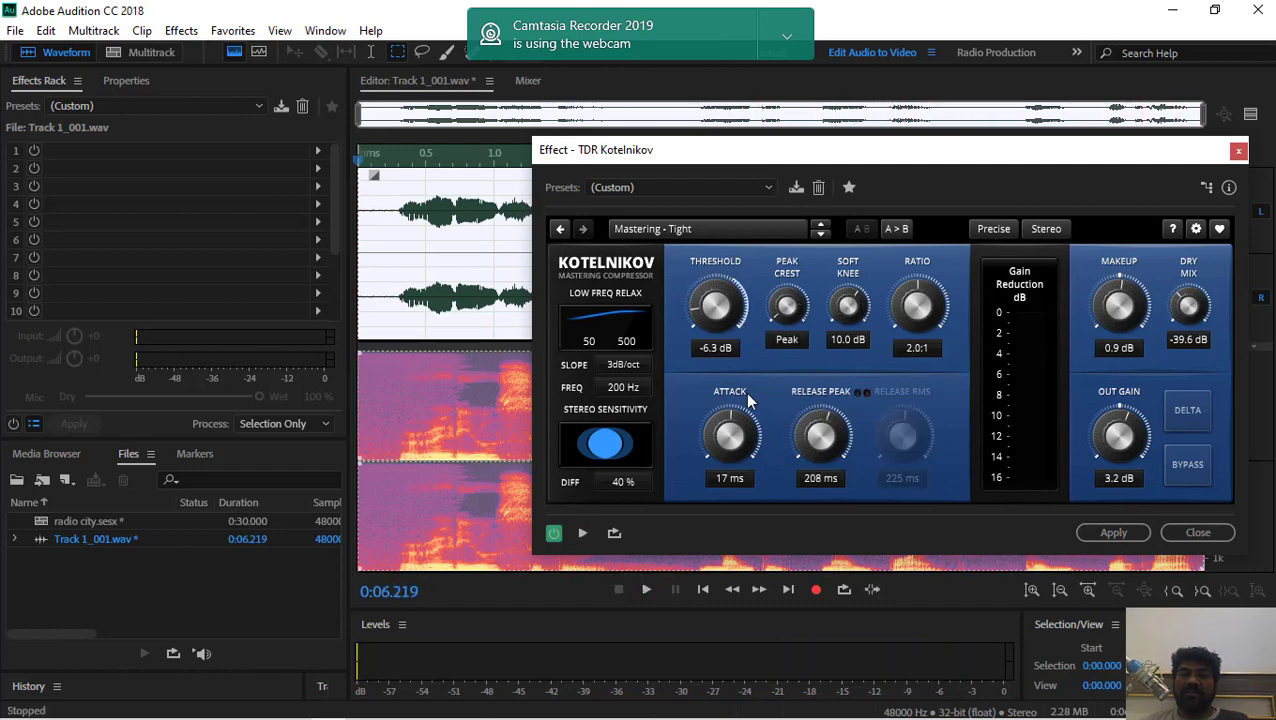
left_click(584, 533)
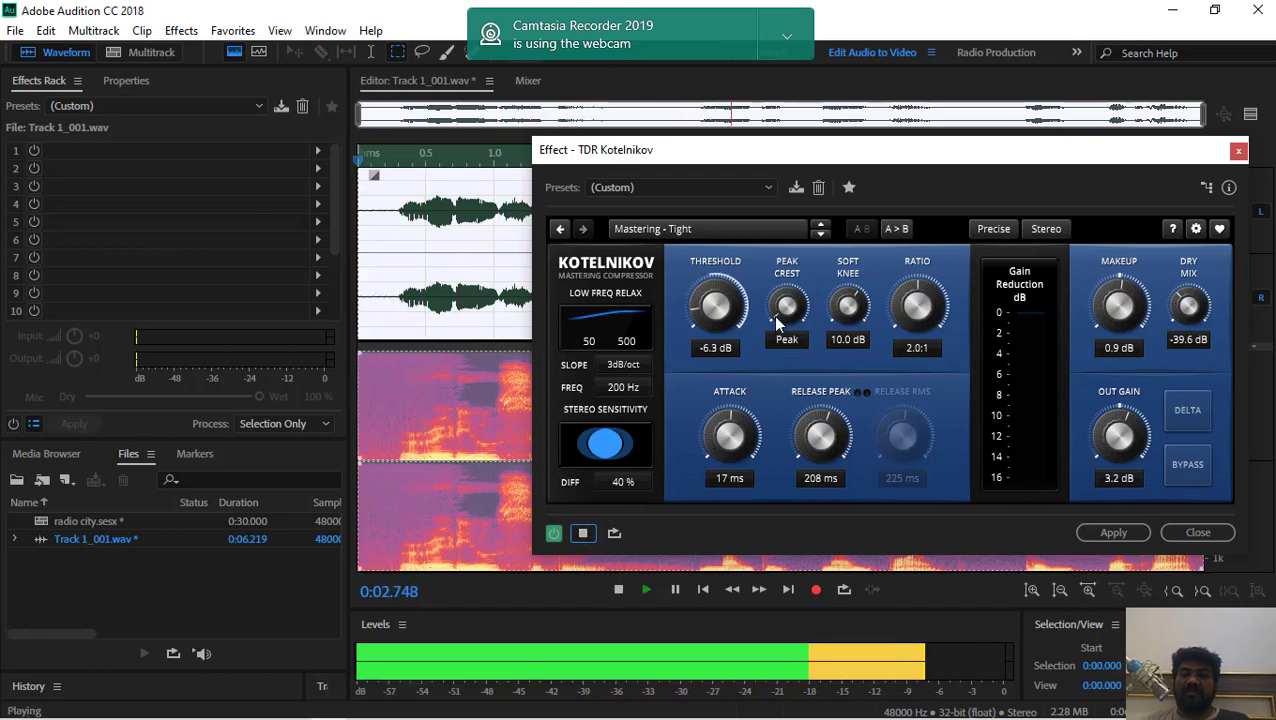
left_click_drag(783, 325, 783, 336)
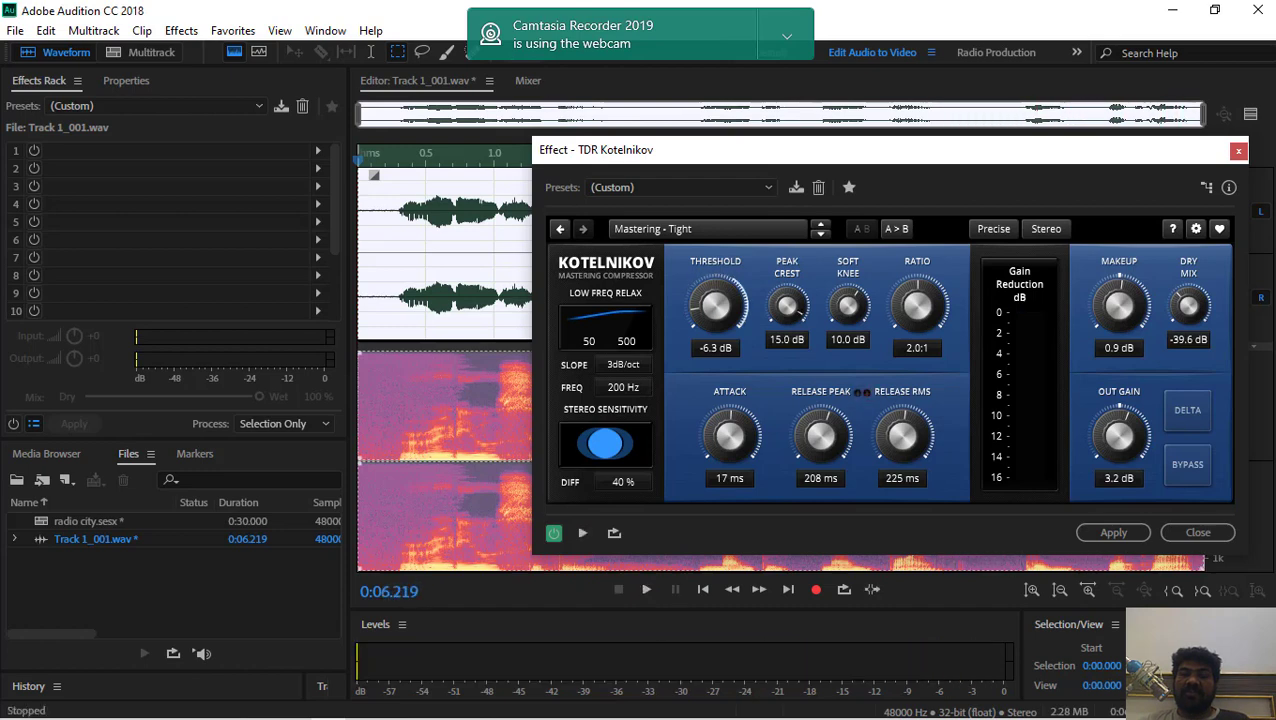
left_click(584, 534)
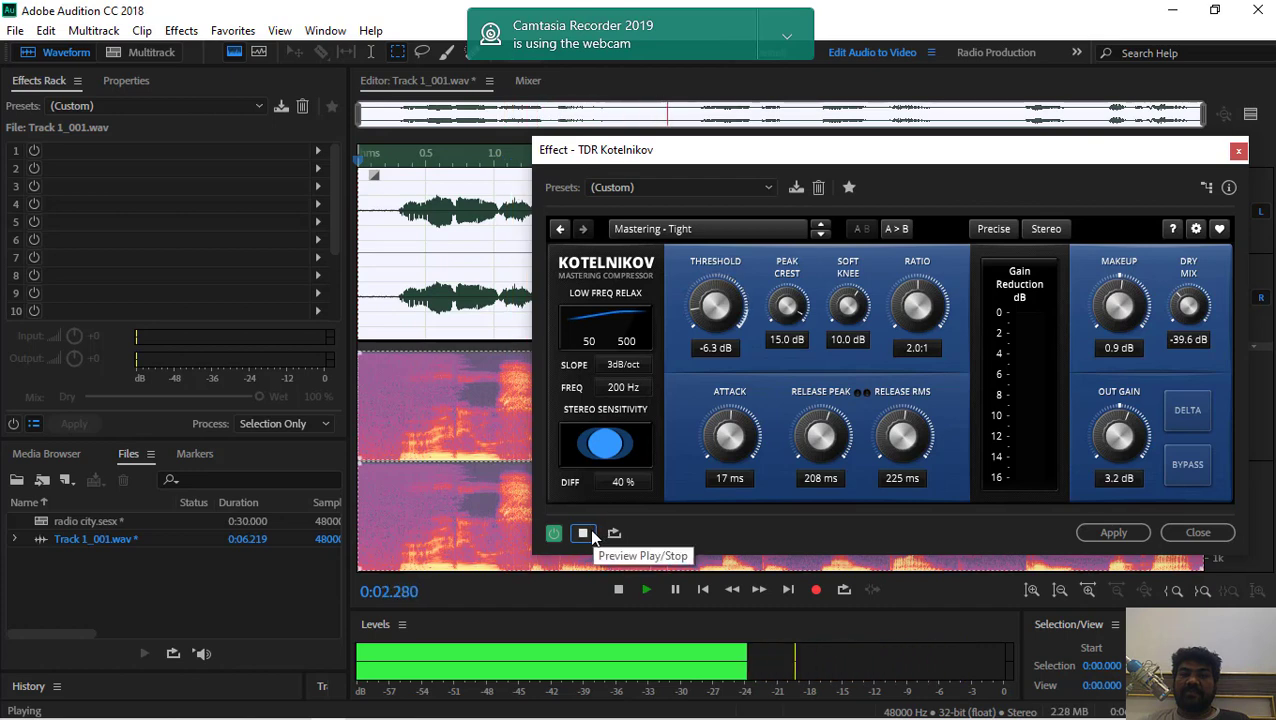
left_click_drag(800, 323, 800, 380)
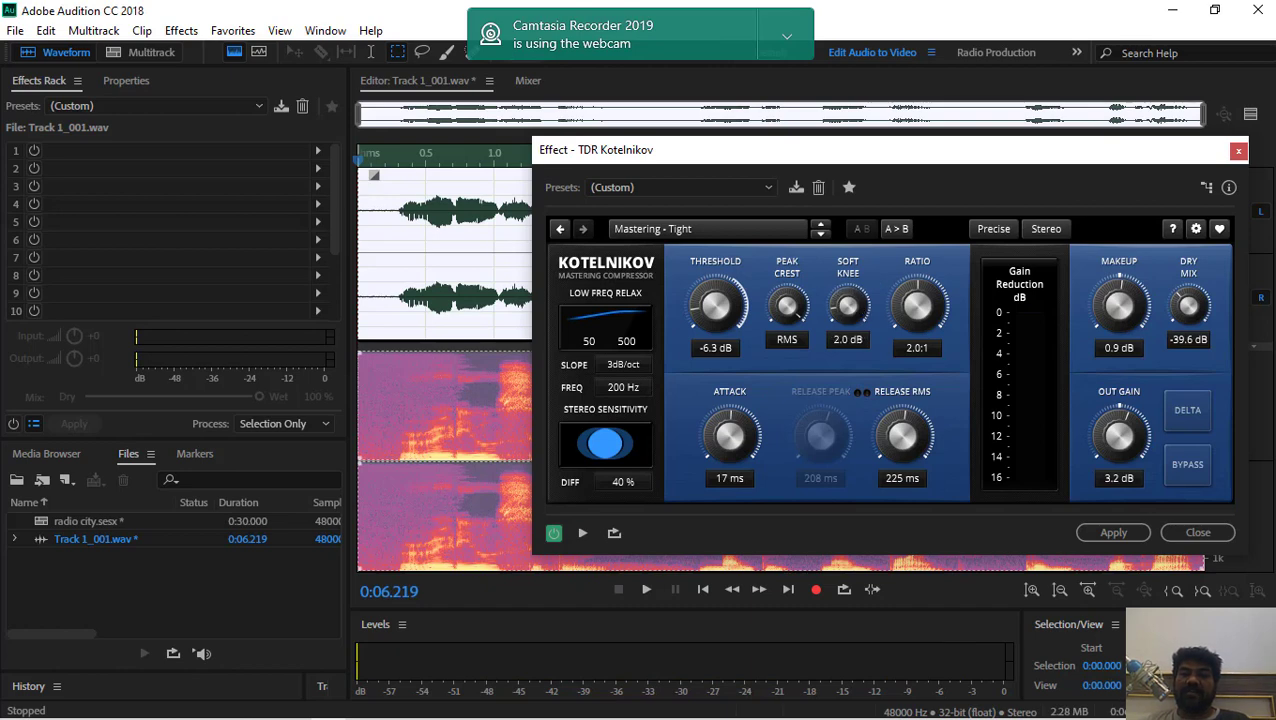
- Set the compressor's soft knee to 6.7 dB and preview the voice with it
left_click(583, 534)
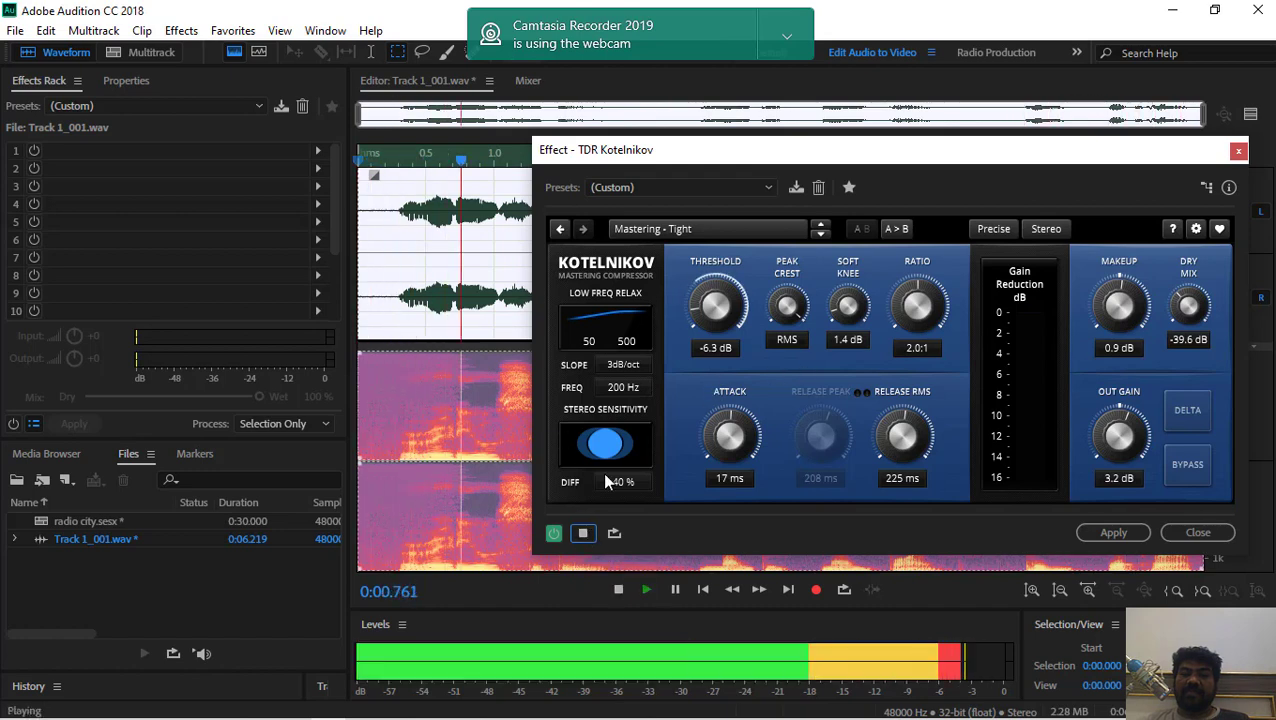
left_click(583, 532)
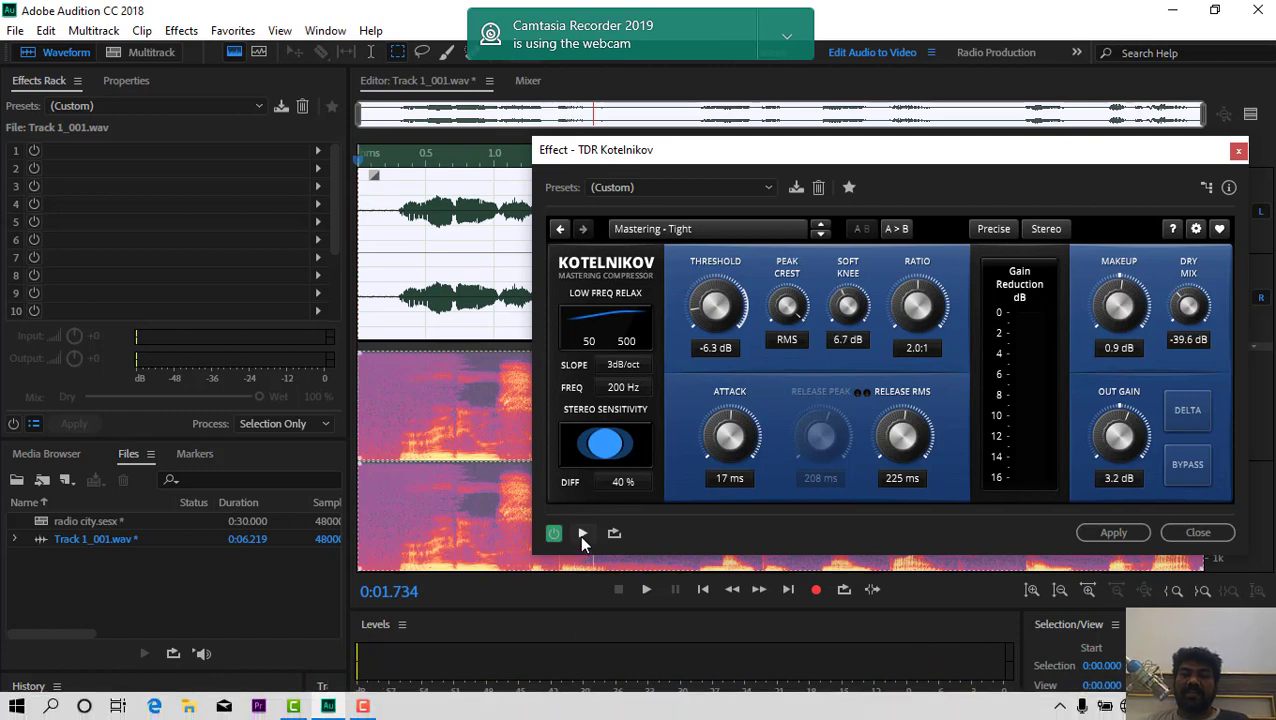
left_click(582, 533)
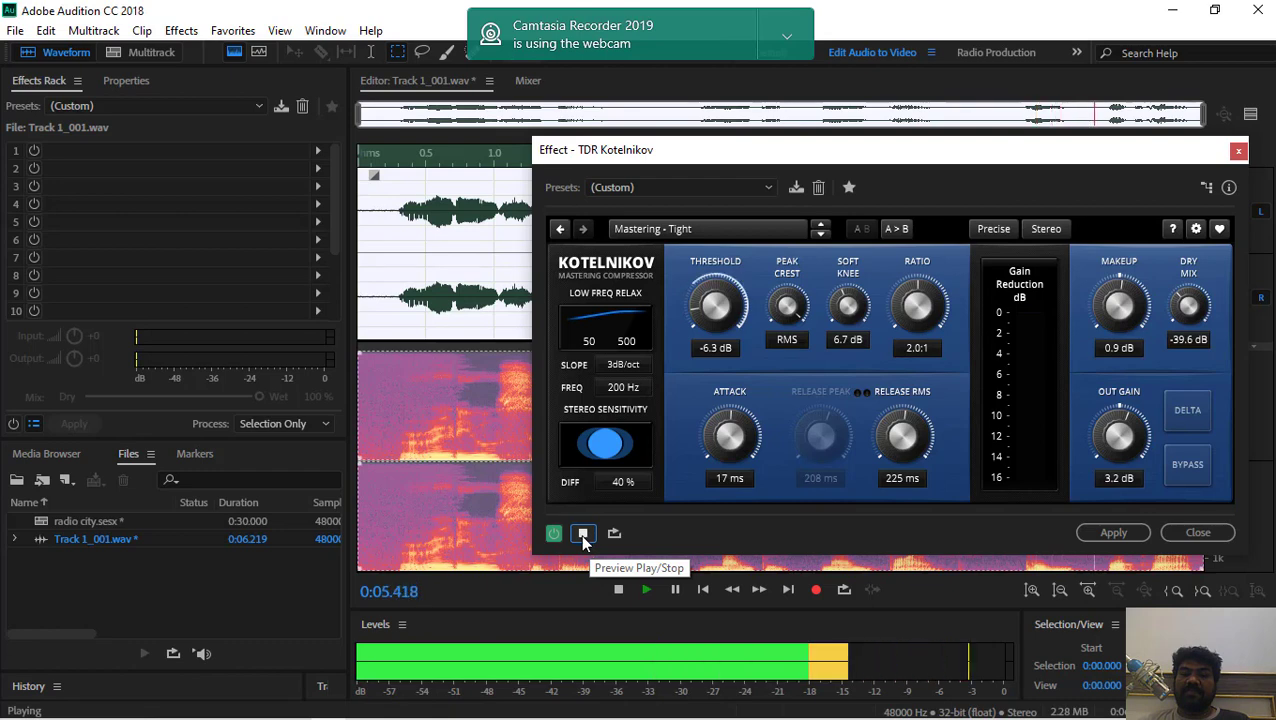
left_click(582, 533)
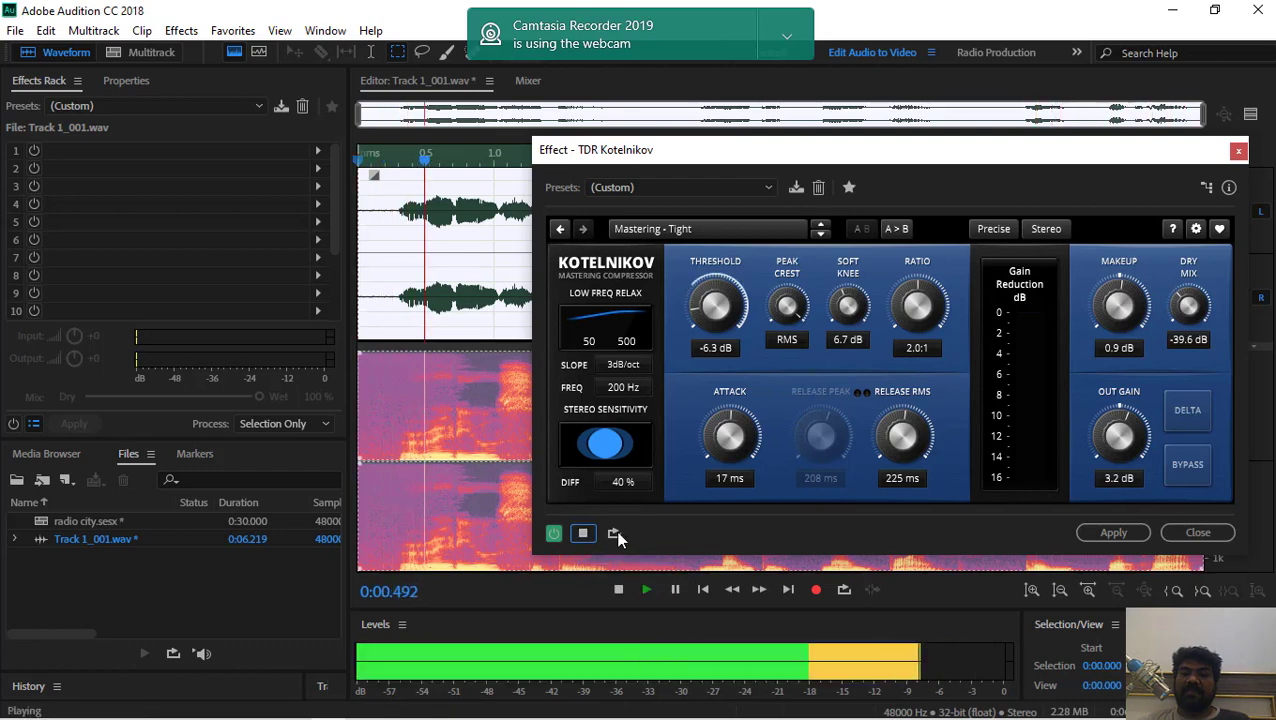
key("space")
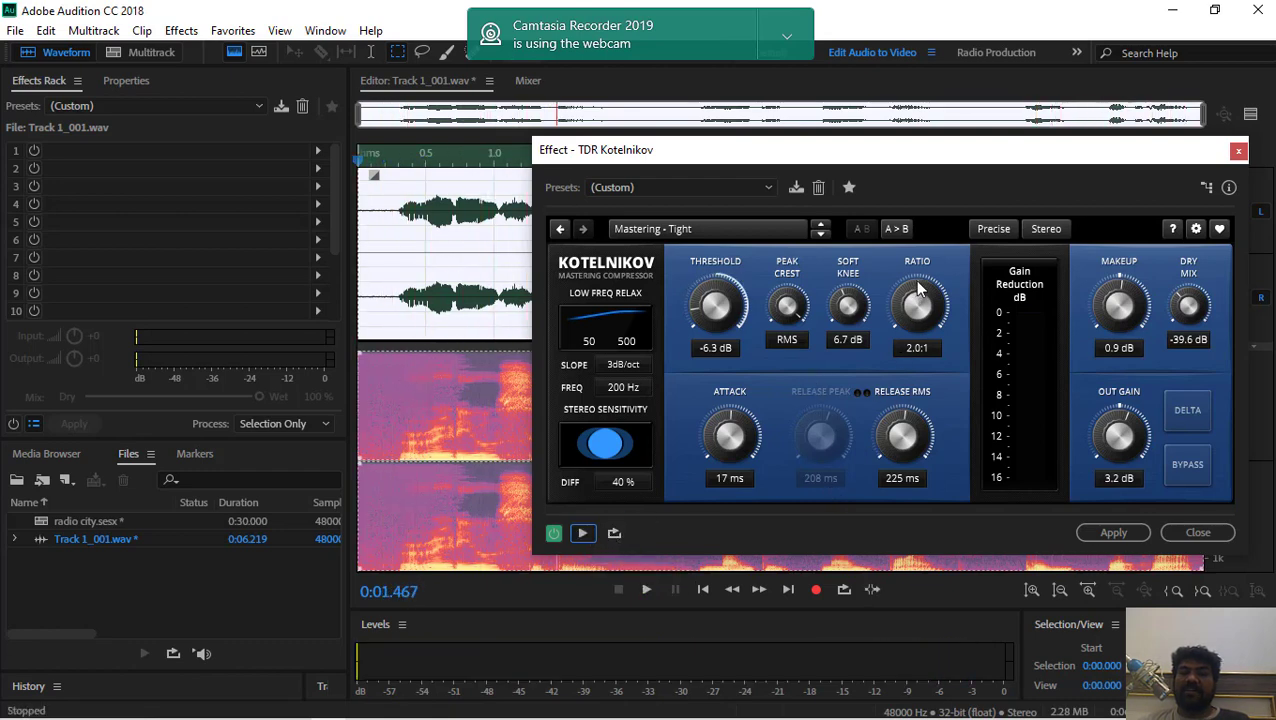
- Try compression ratios of 1.2:1, 6.7:1 and 1.4:1 while previewing the voice
left_click_drag(918, 288, 918, 295)
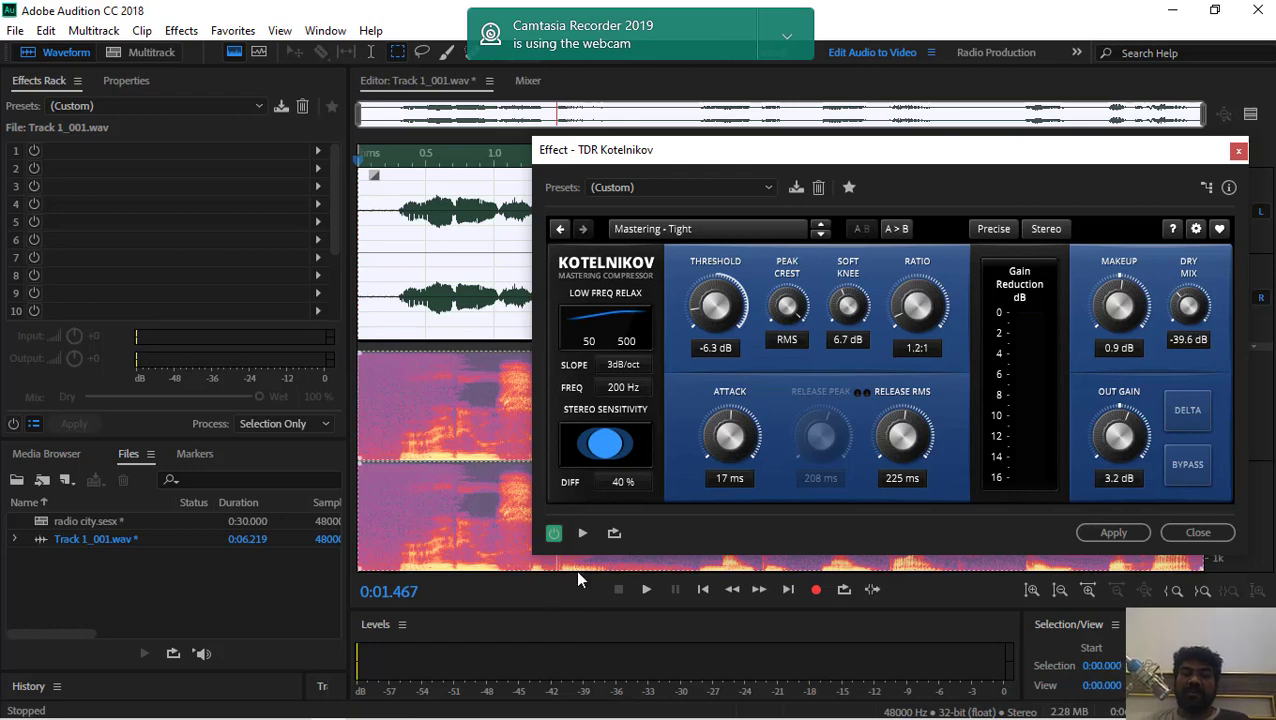
left_click(582, 533)
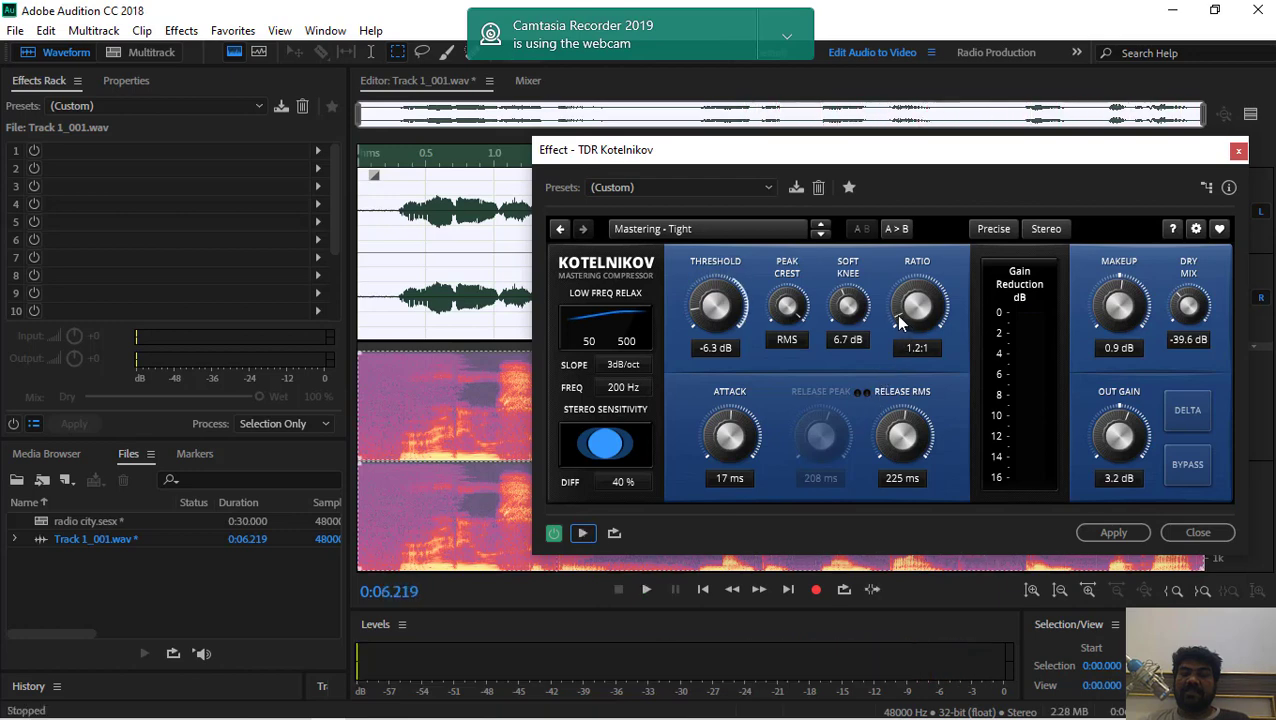
left_click_drag(918, 305, 918, 265)
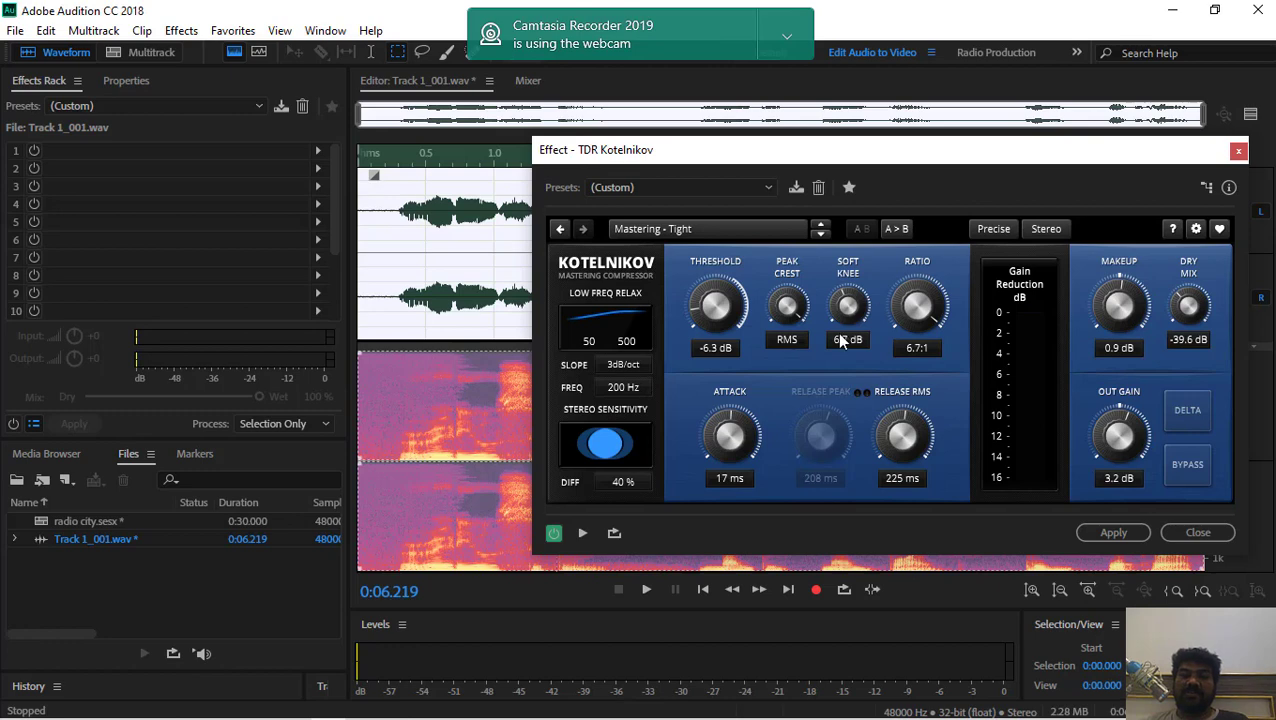
left_click(585, 532)
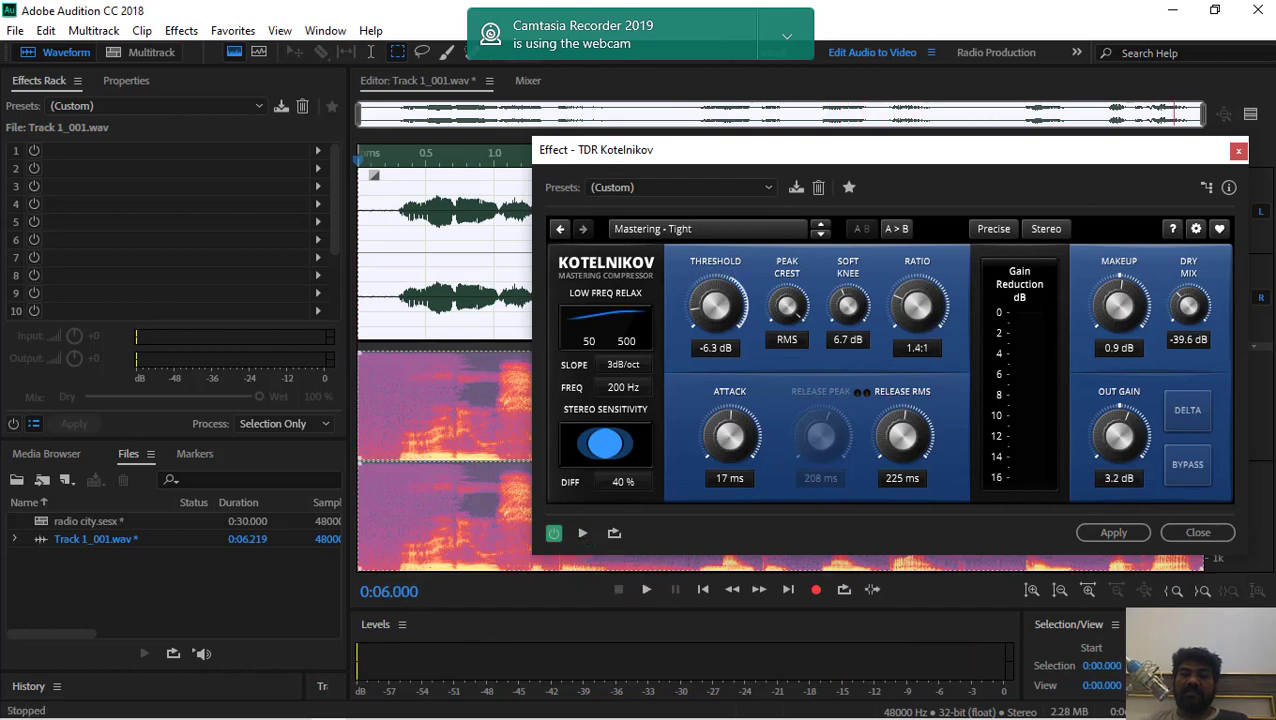
left_click(582, 533)
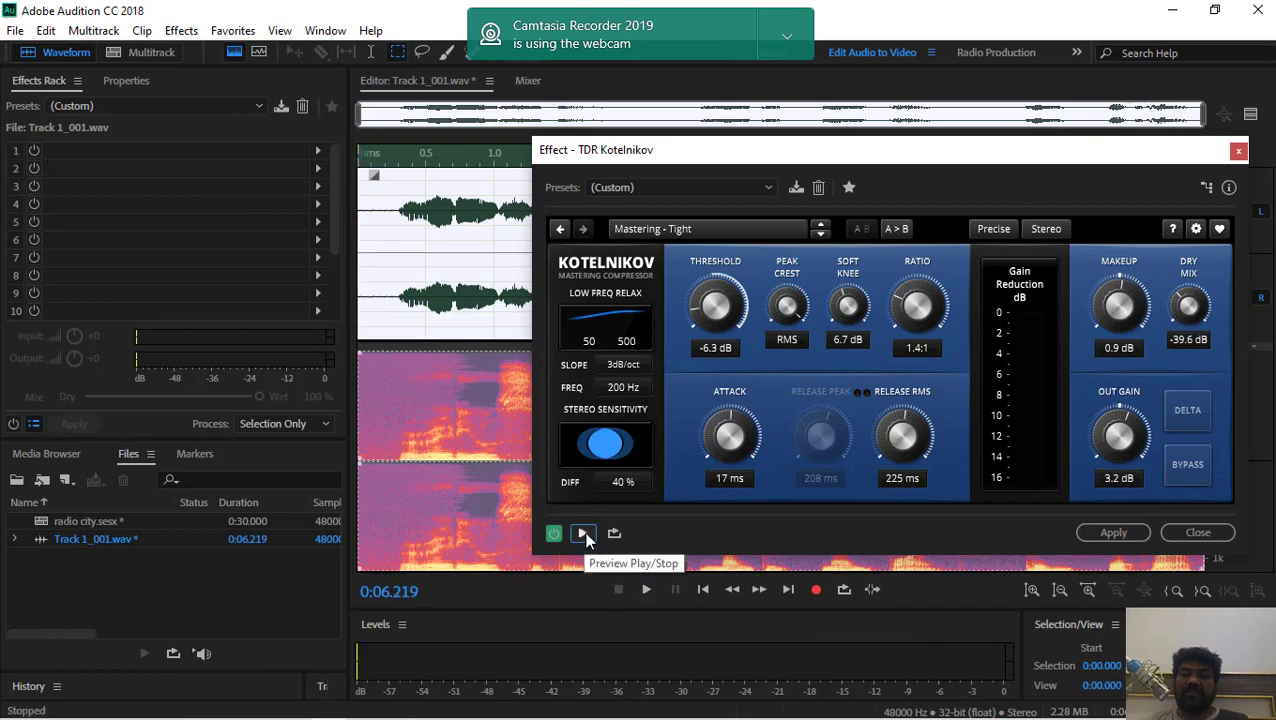
left_click(584, 533)
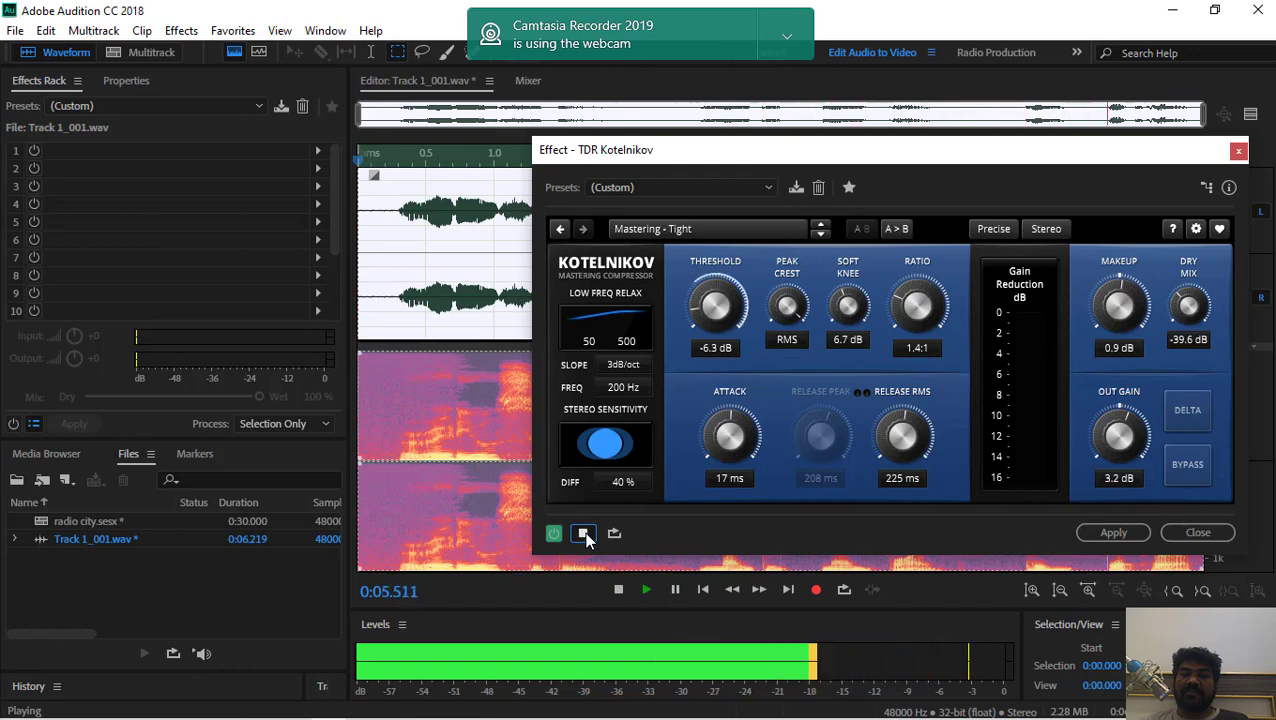
- Switch the compressor's quality to Eco, preview the voice, and set the ratio to 2.0:1
left_click(994, 229)
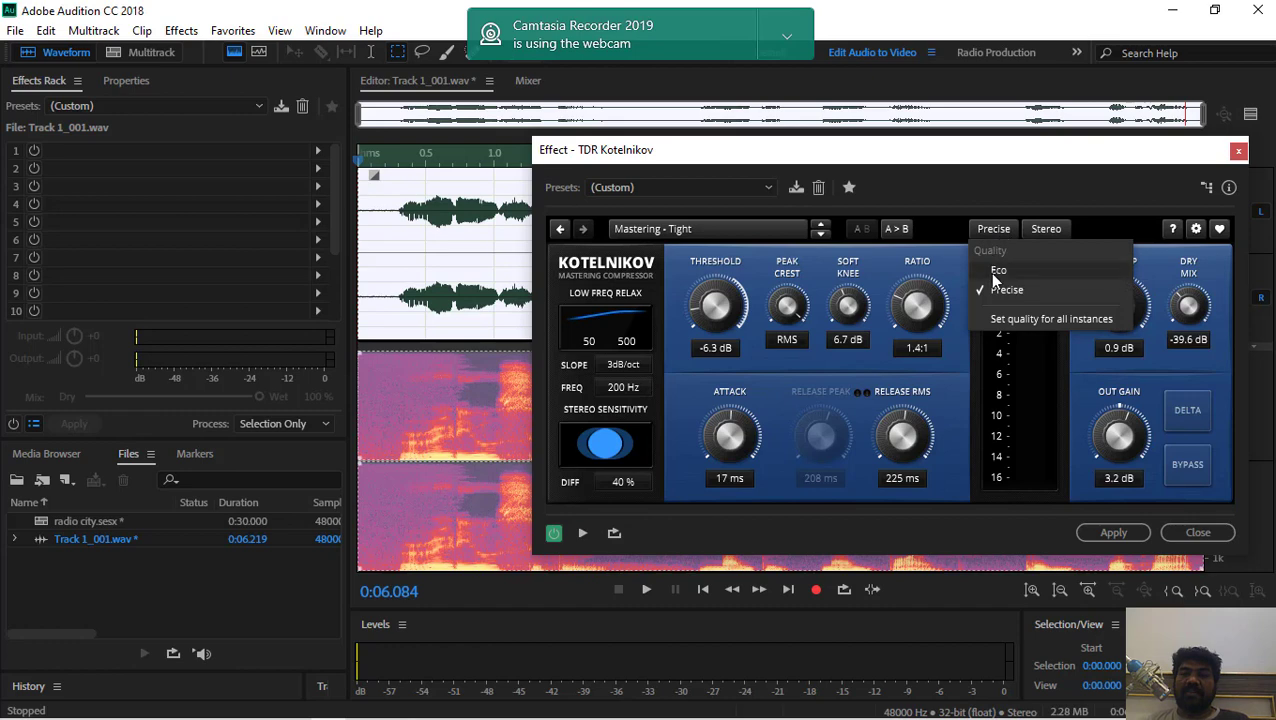
left_click(998, 270)
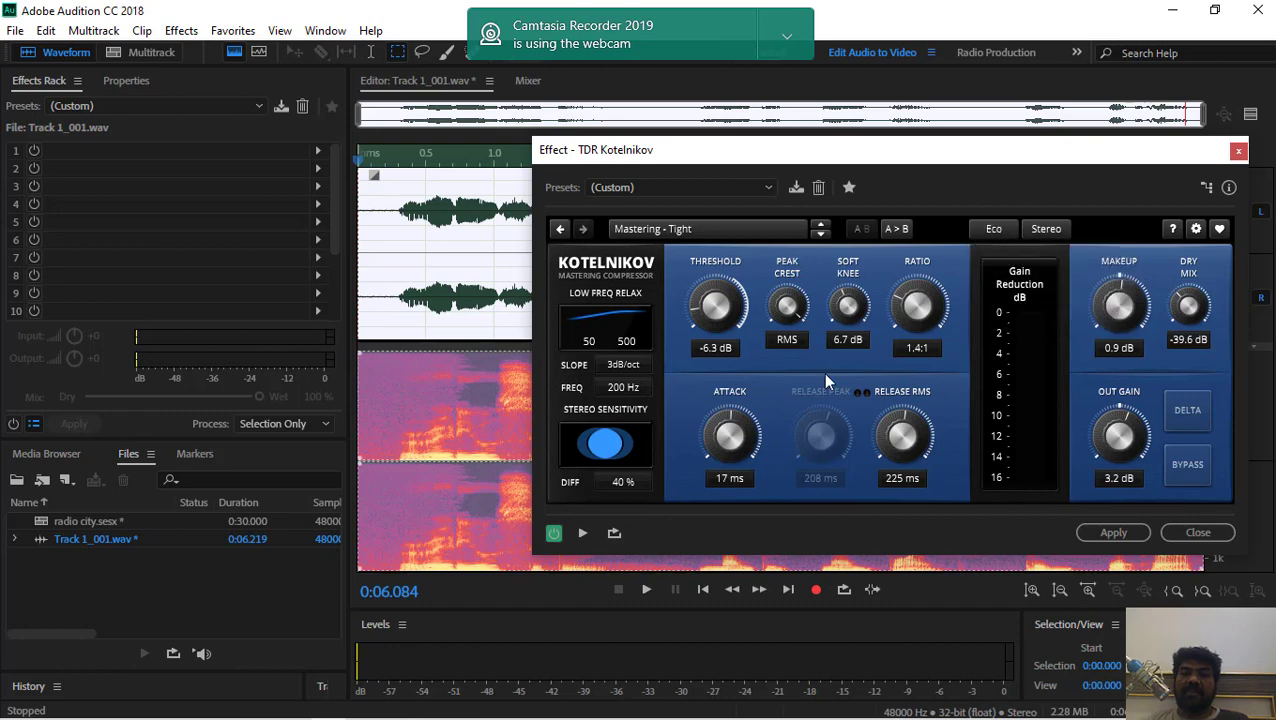
left_click(583, 534)
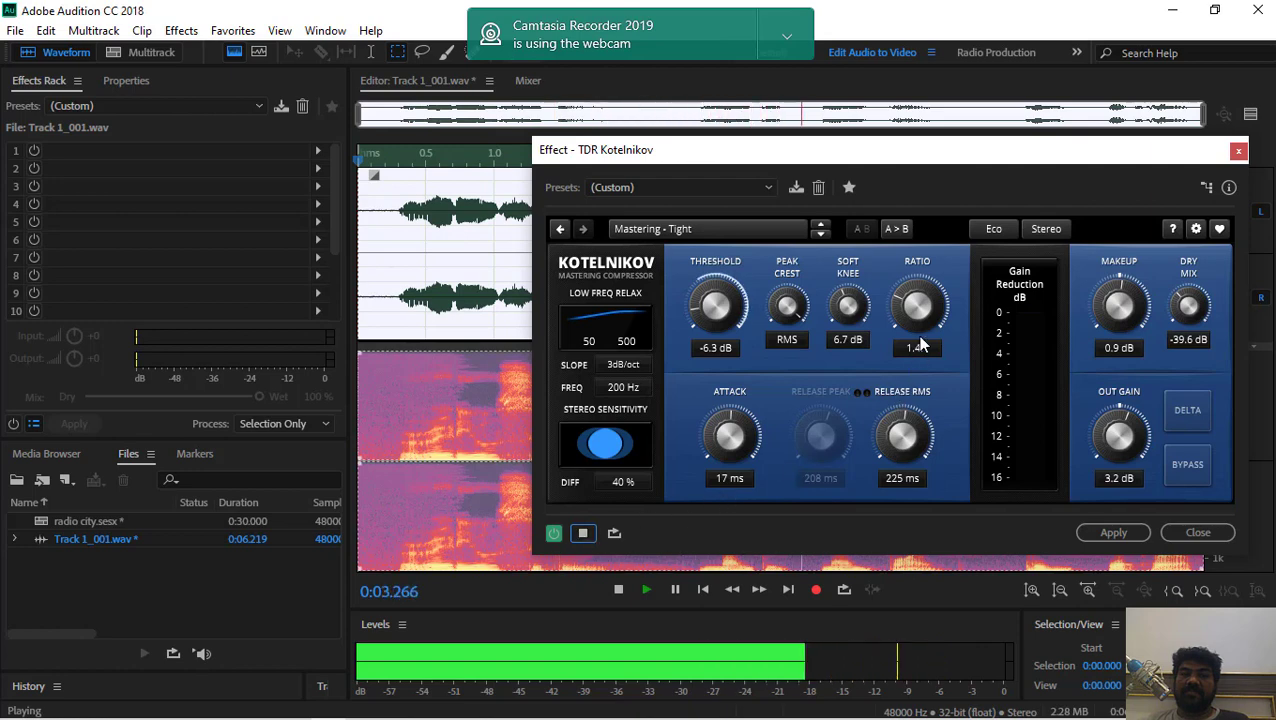
left_click_drag(920, 345, 920, 318)
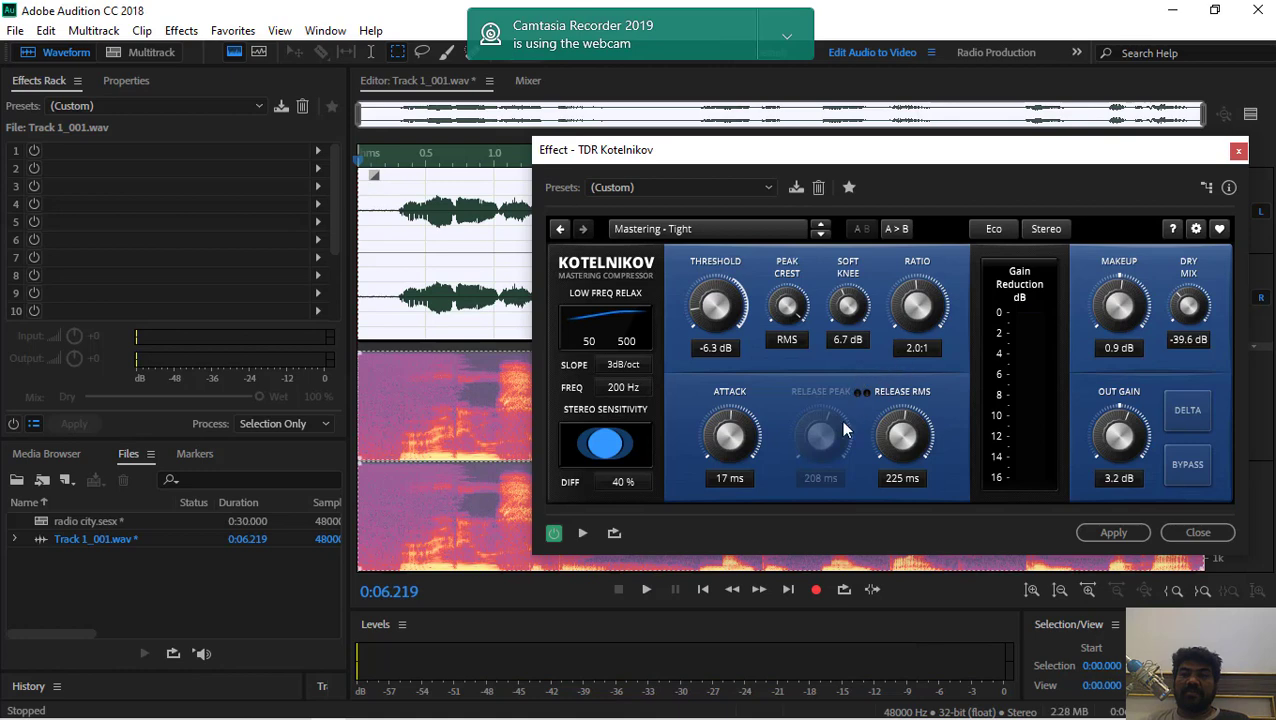
- Set the attack to 0.03 ms and the release RMS to 20 ms, previewing the voice with the changes
left_click(585, 533)
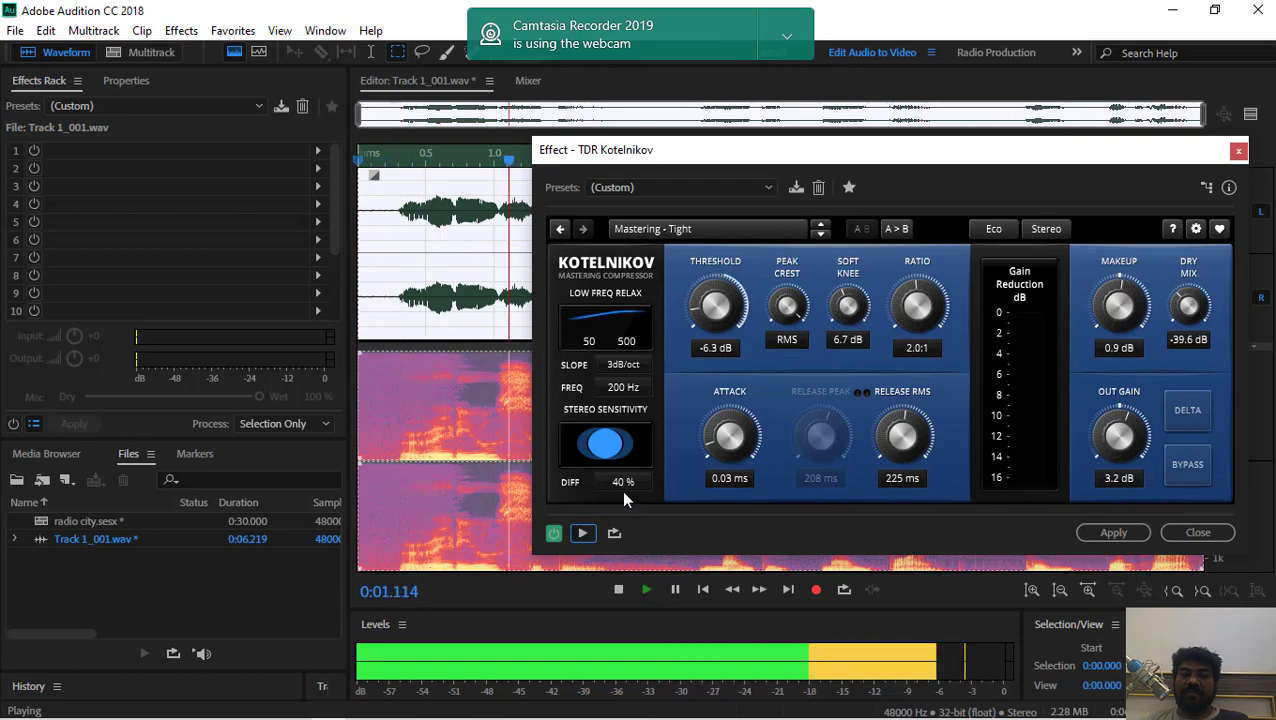
left_click(583, 534)
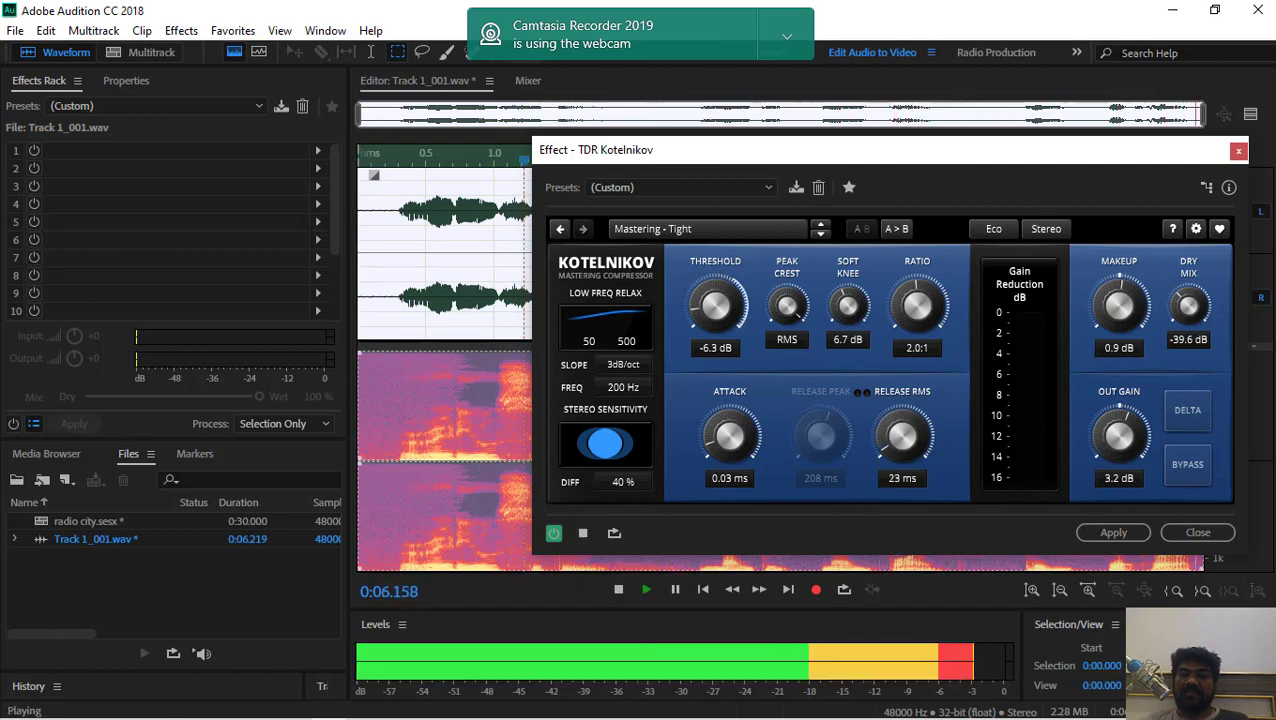
left_click(584, 535)
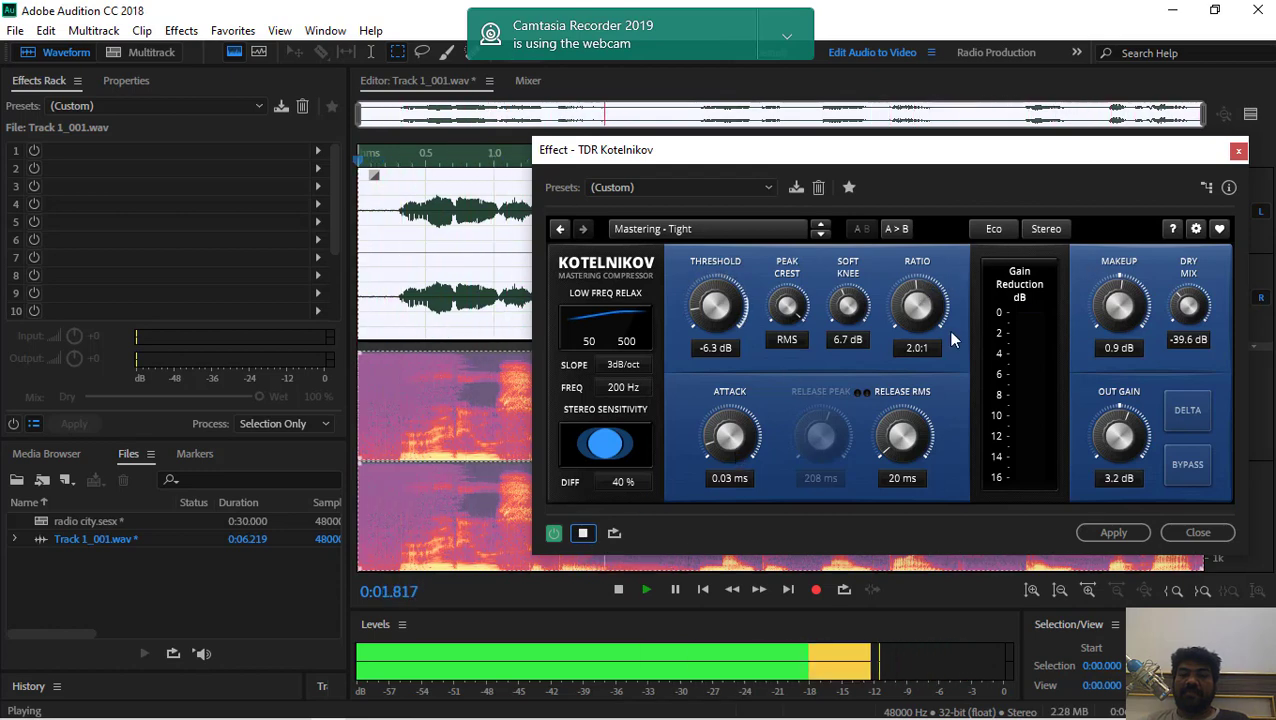
- Preview the voice at a ratio of 7.0:1 and set the compressor's ratio to 1.9:1
key("space")
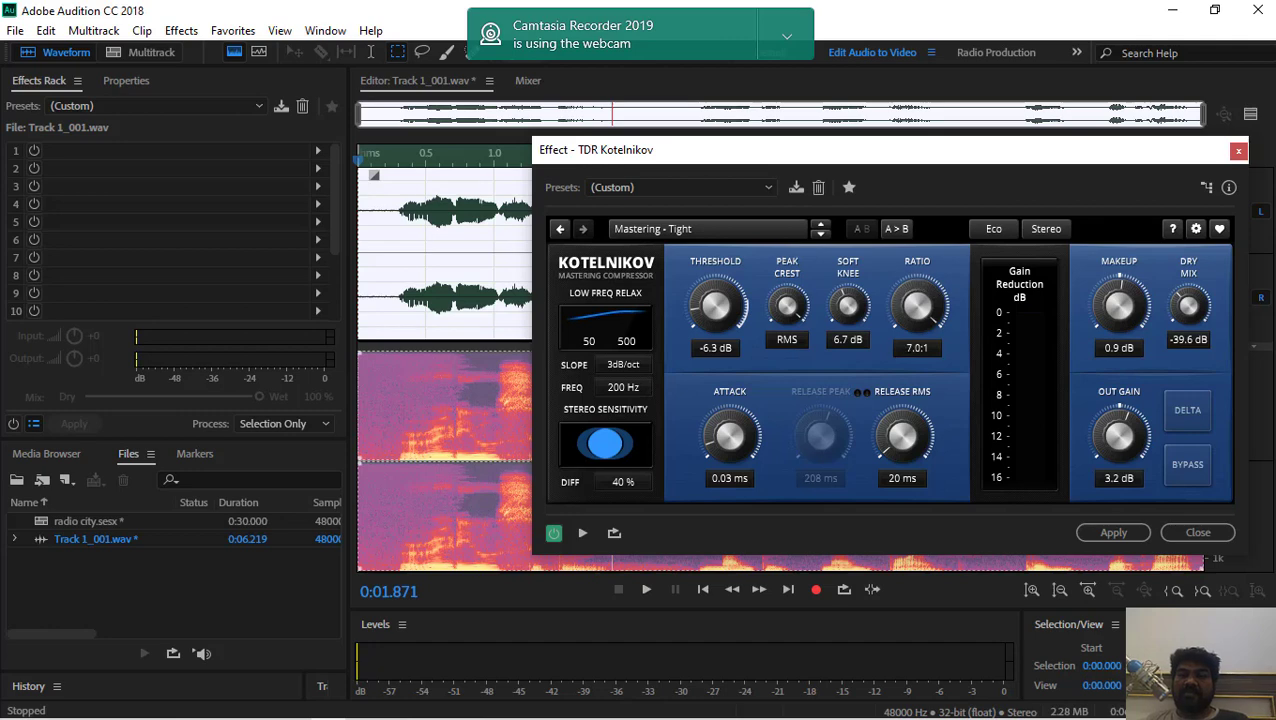
left_click(583, 535)
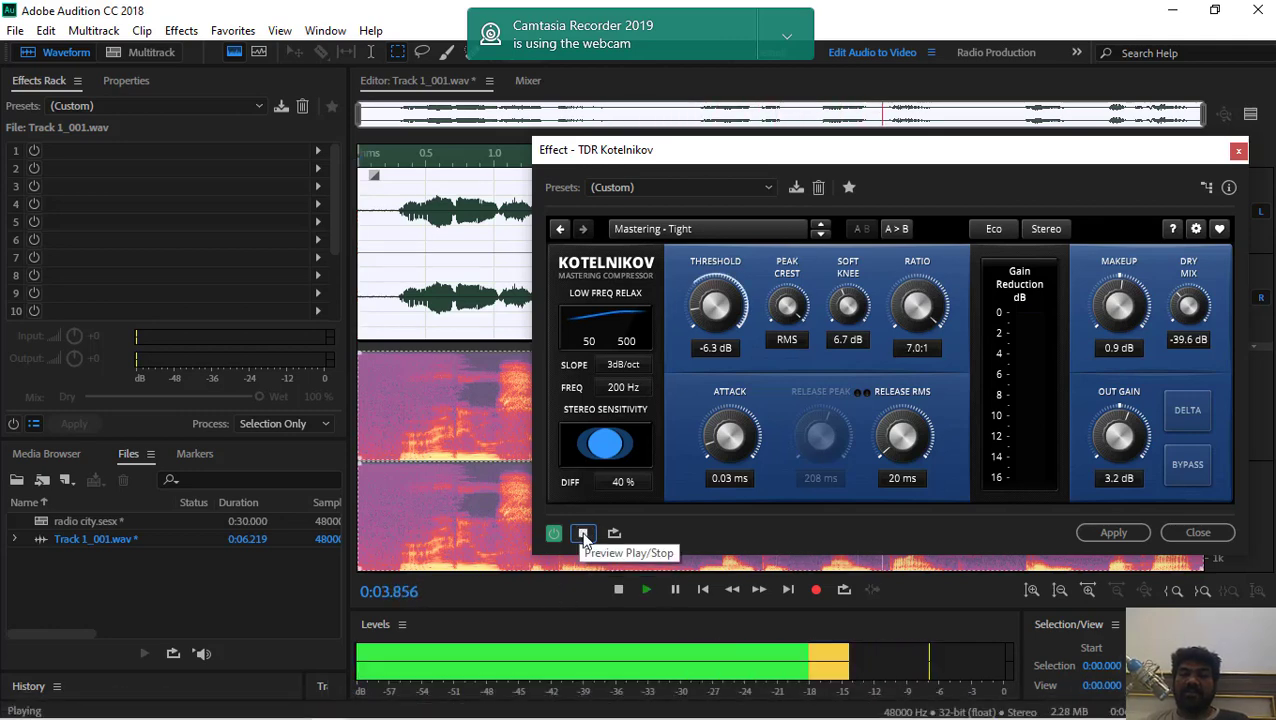
left_click(583, 535)
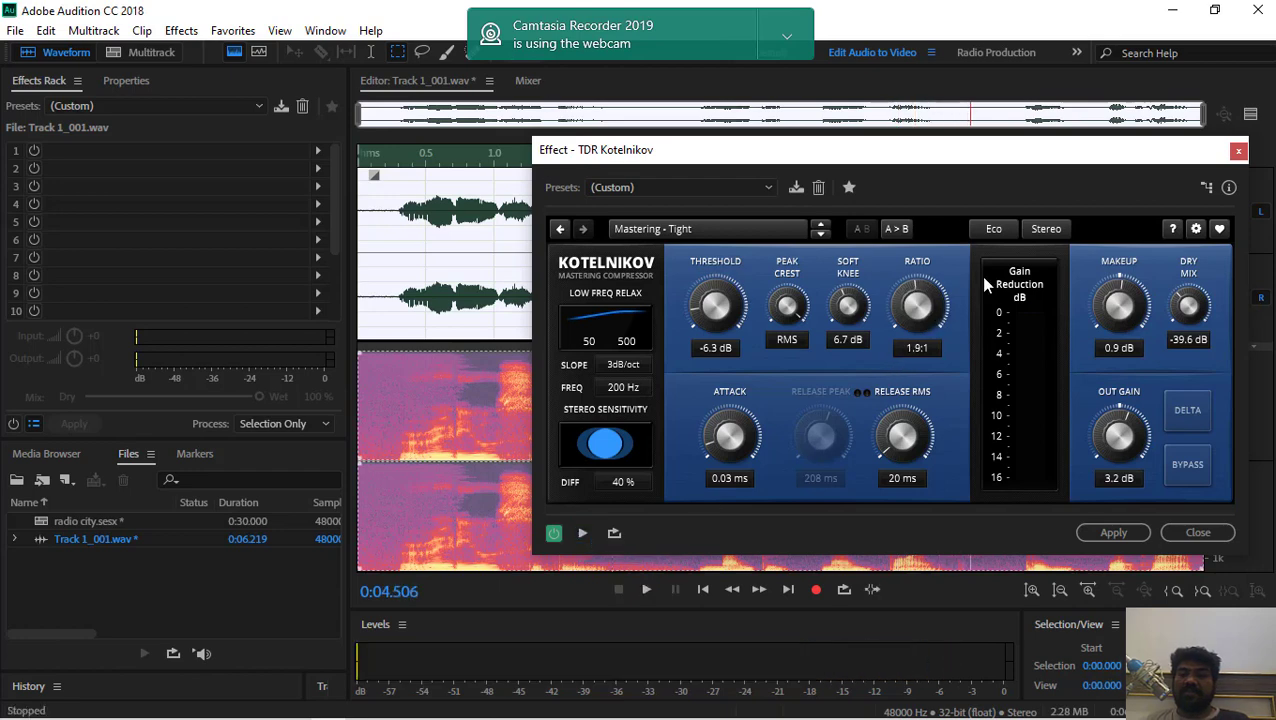
left_click(1001, 233)
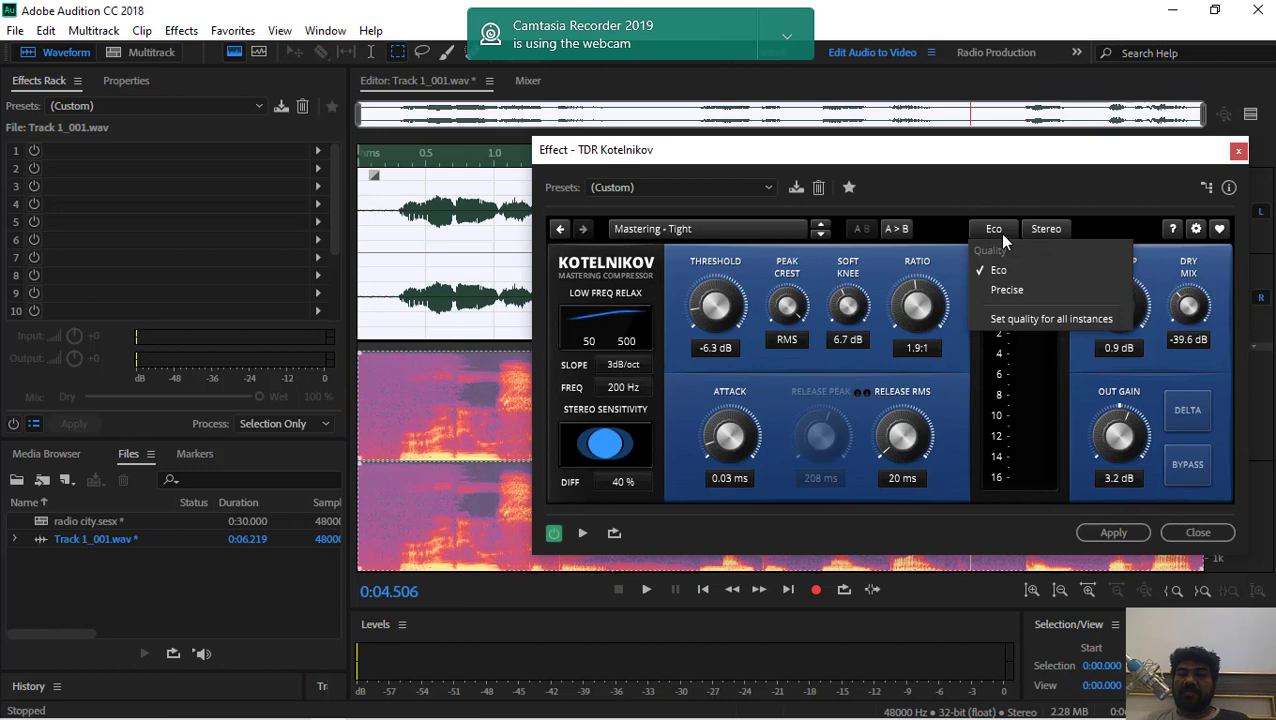
left_click(1001, 233)
left_click(1048, 232)
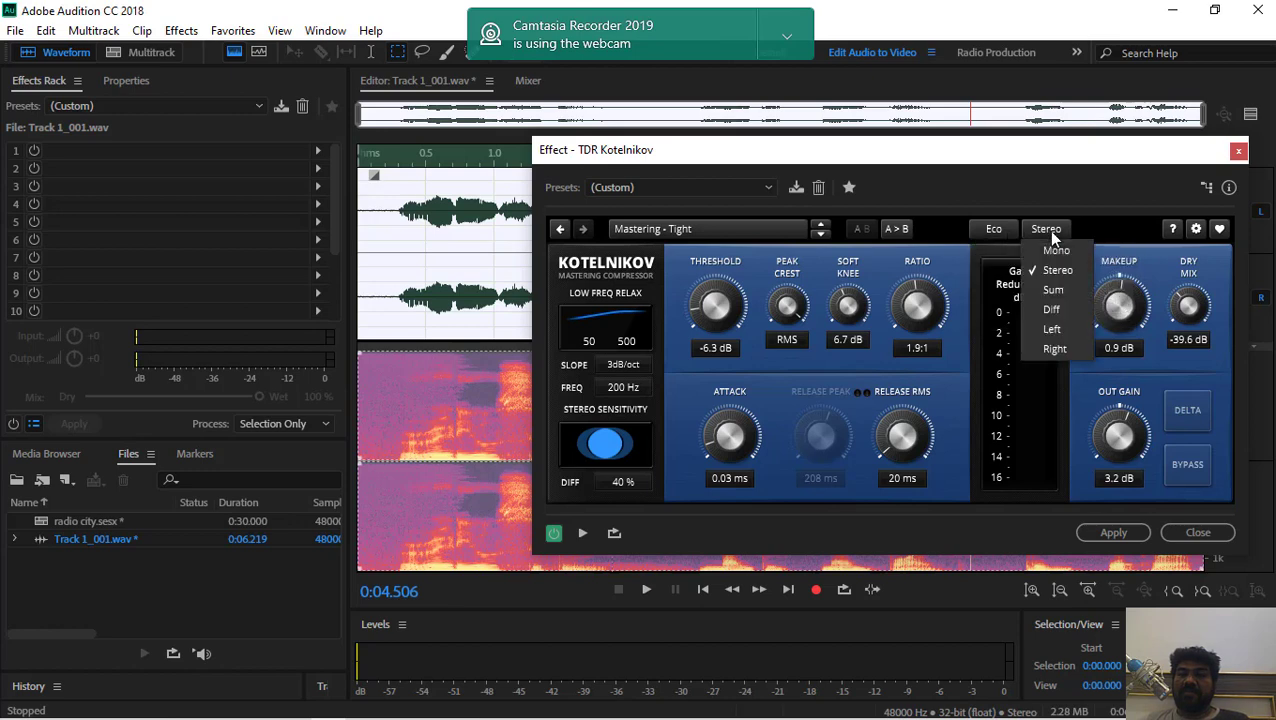
left_click(1102, 231)
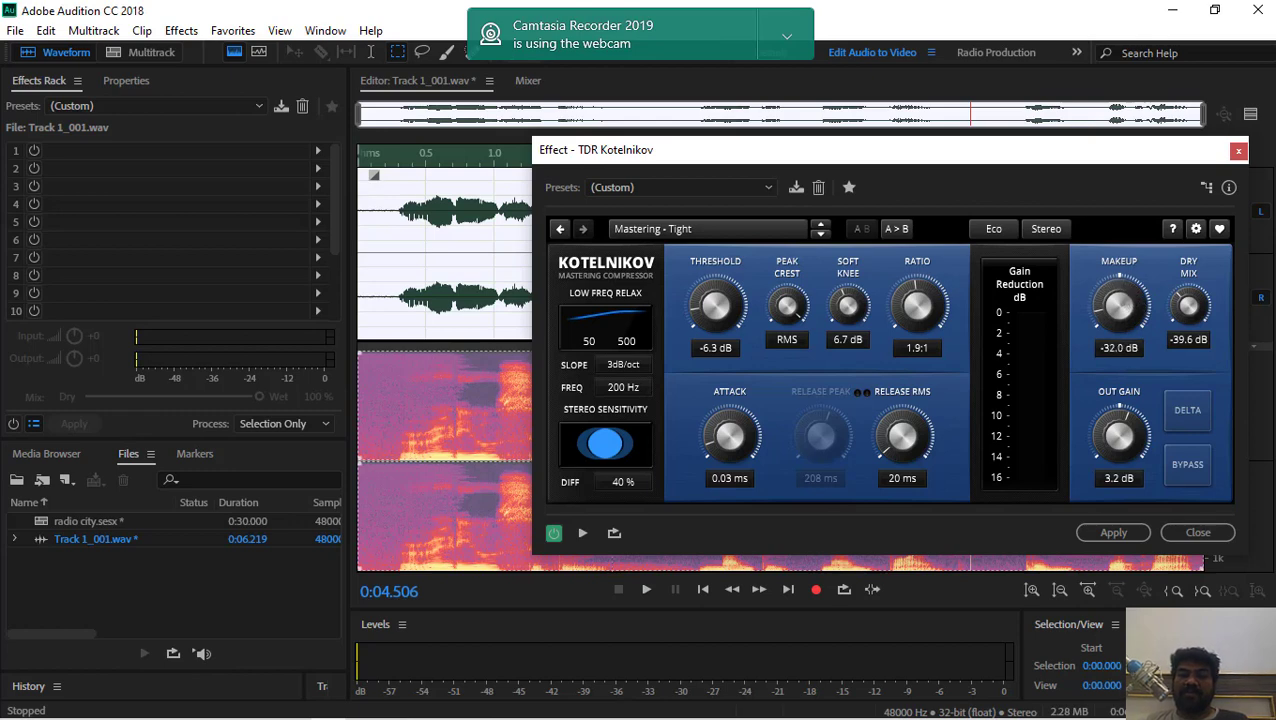
- Try compressor makeup gains of -33.6 dB and 0.1 dB, previewing the voice with each
left_click_drag(1104, 326, 1104, 330)
left_click(582, 534)
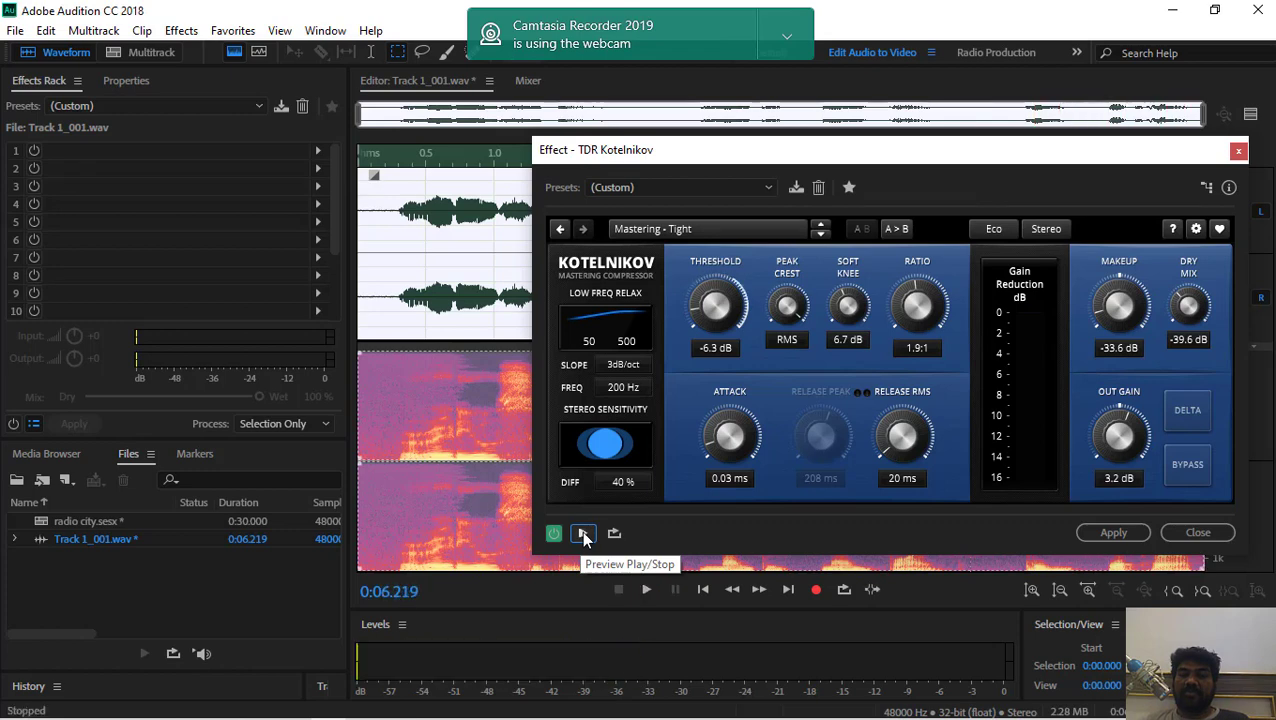
left_click(584, 535)
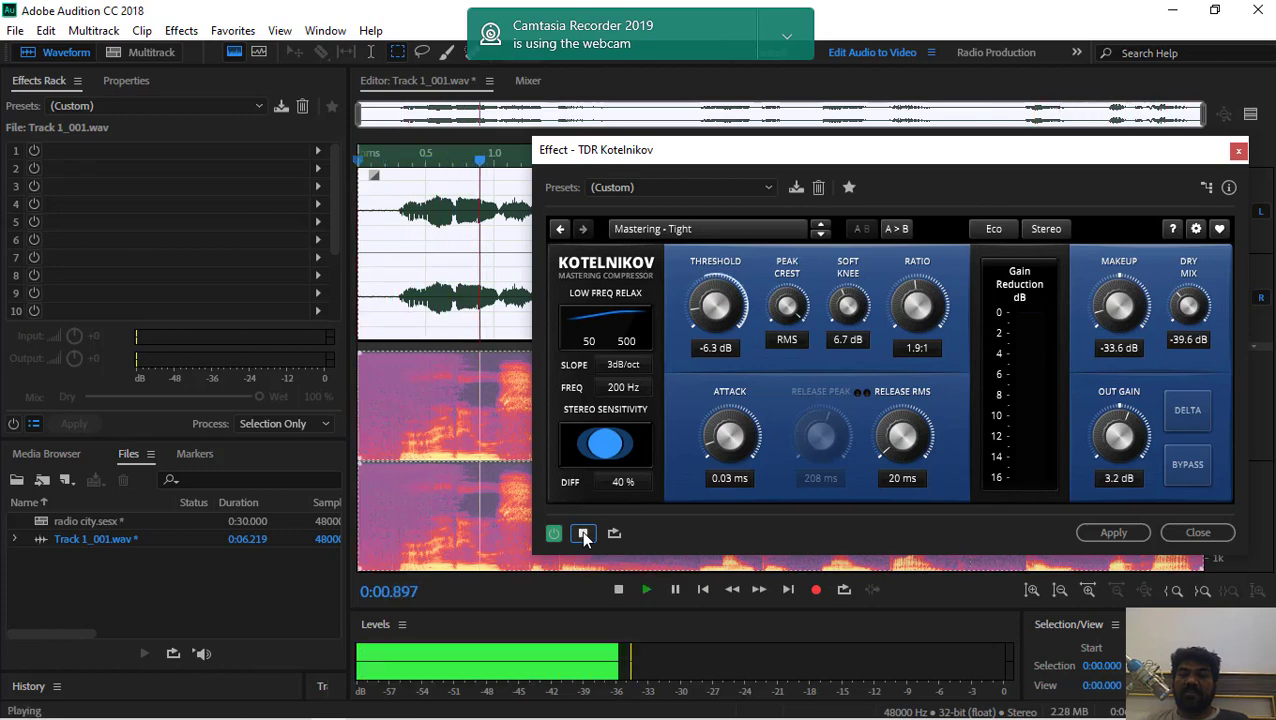
left_click(584, 535)
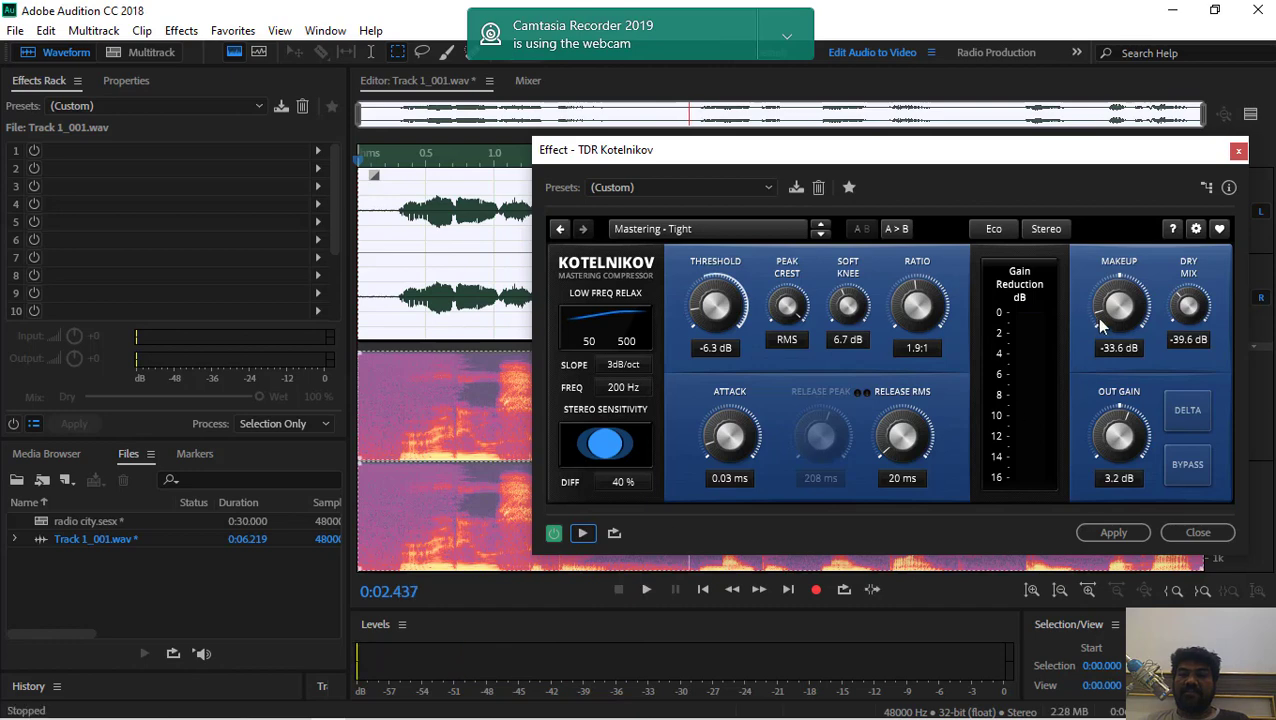
left_click(582, 535)
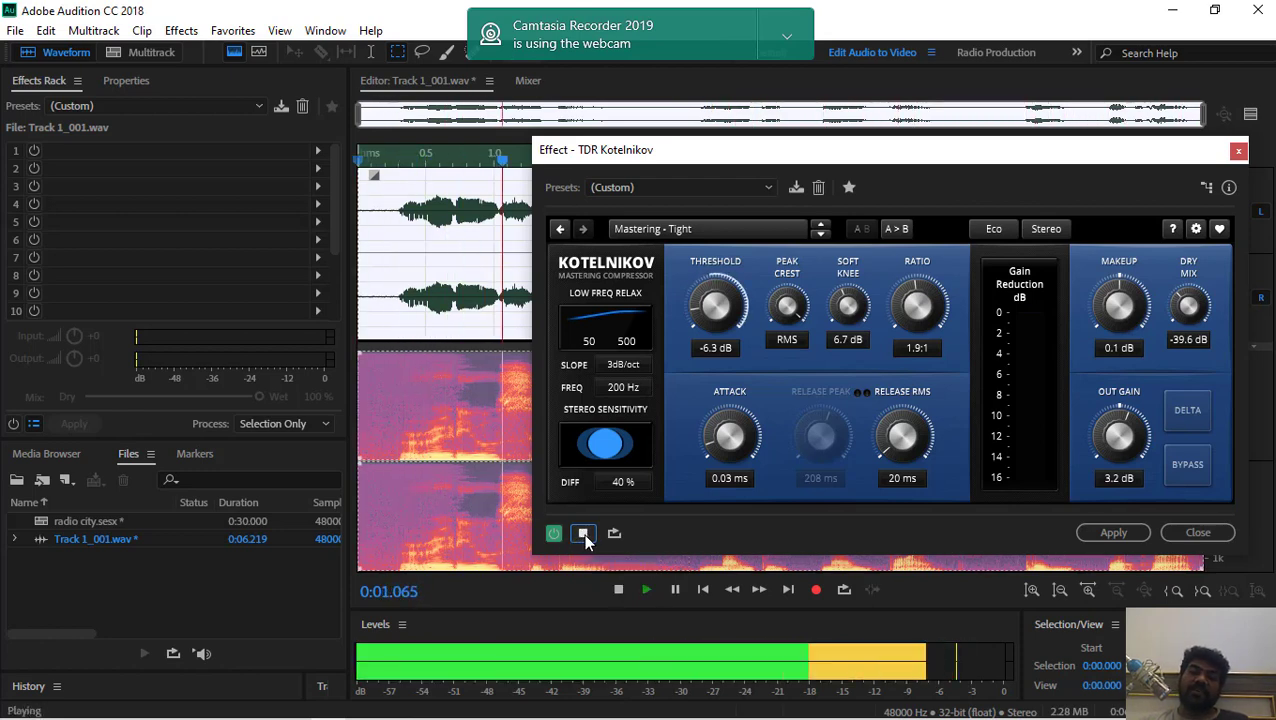
left_click(584, 534)
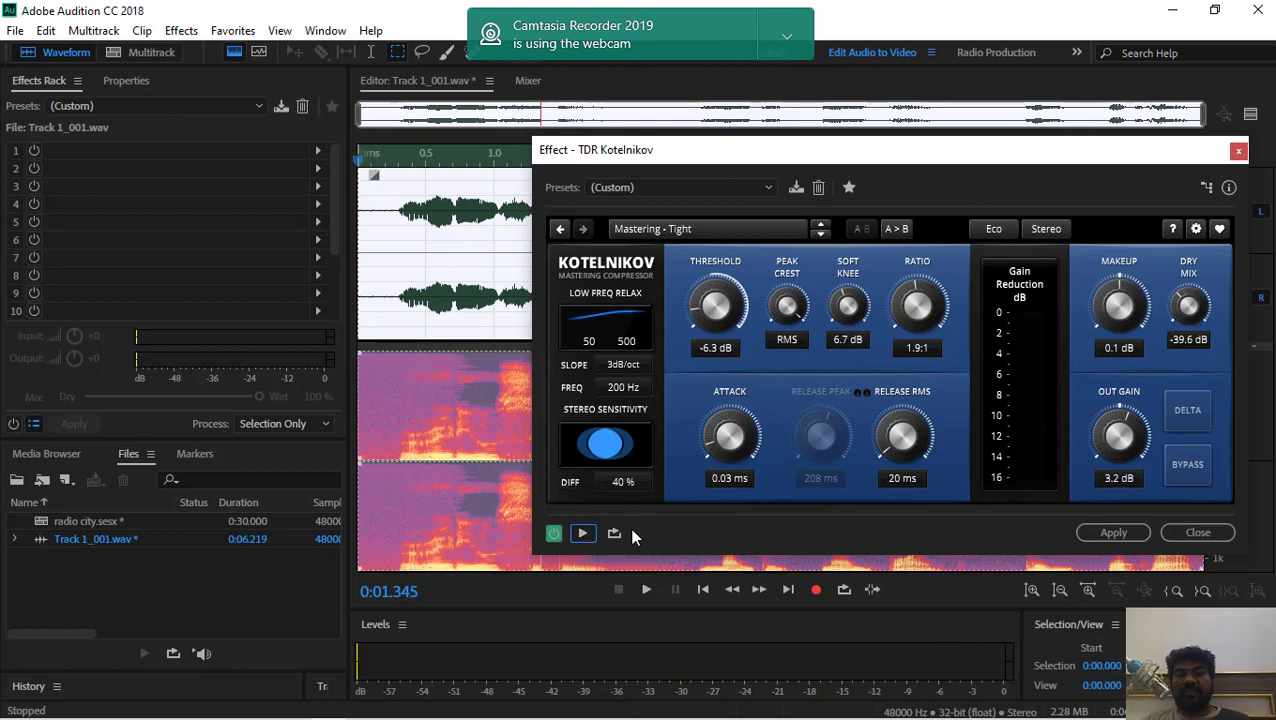
- Load the compressor's built-in Default preset and preview the voice with its settings
left_click(700, 230)
left_click(682, 248)
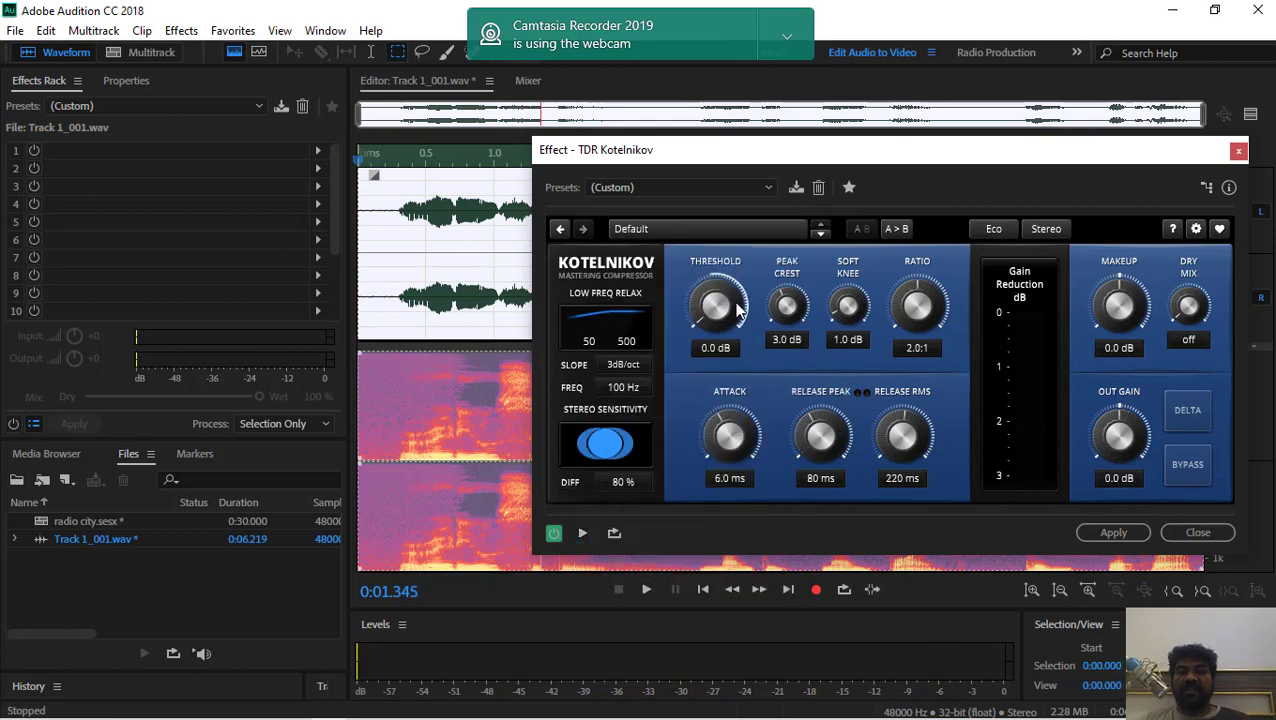
left_click(583, 535)
left_click(583, 535)
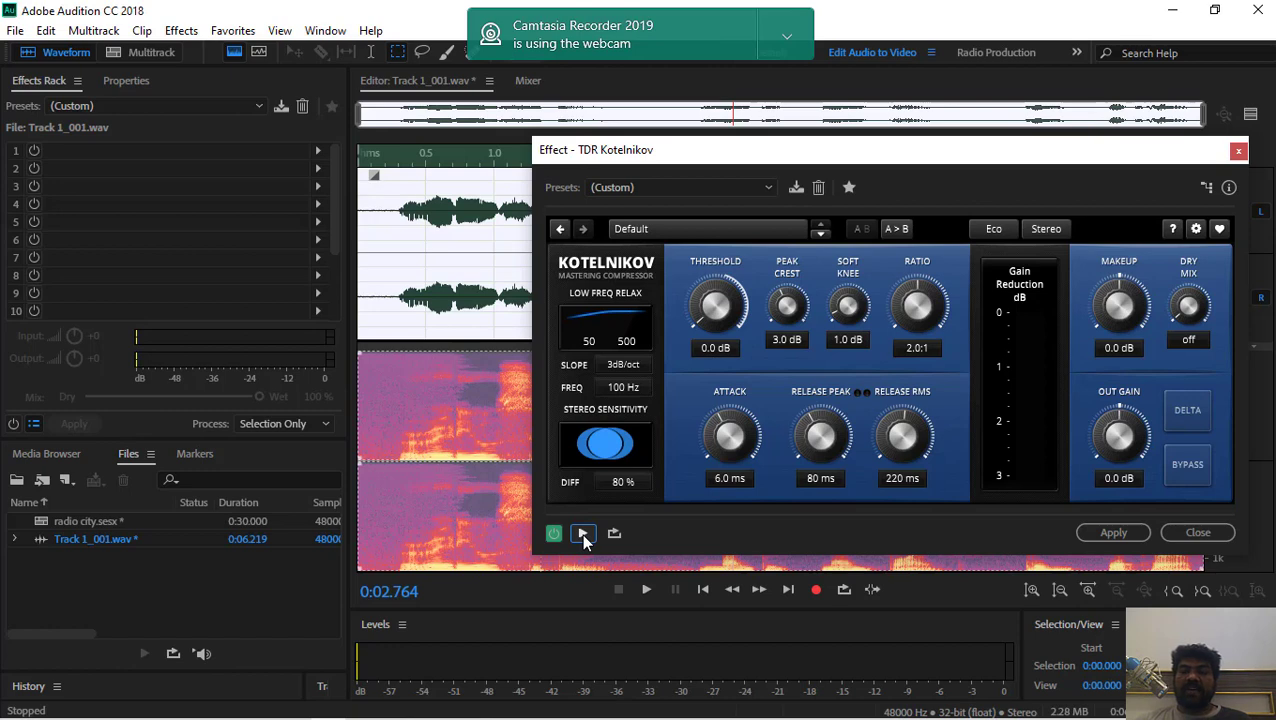
left_click(583, 535)
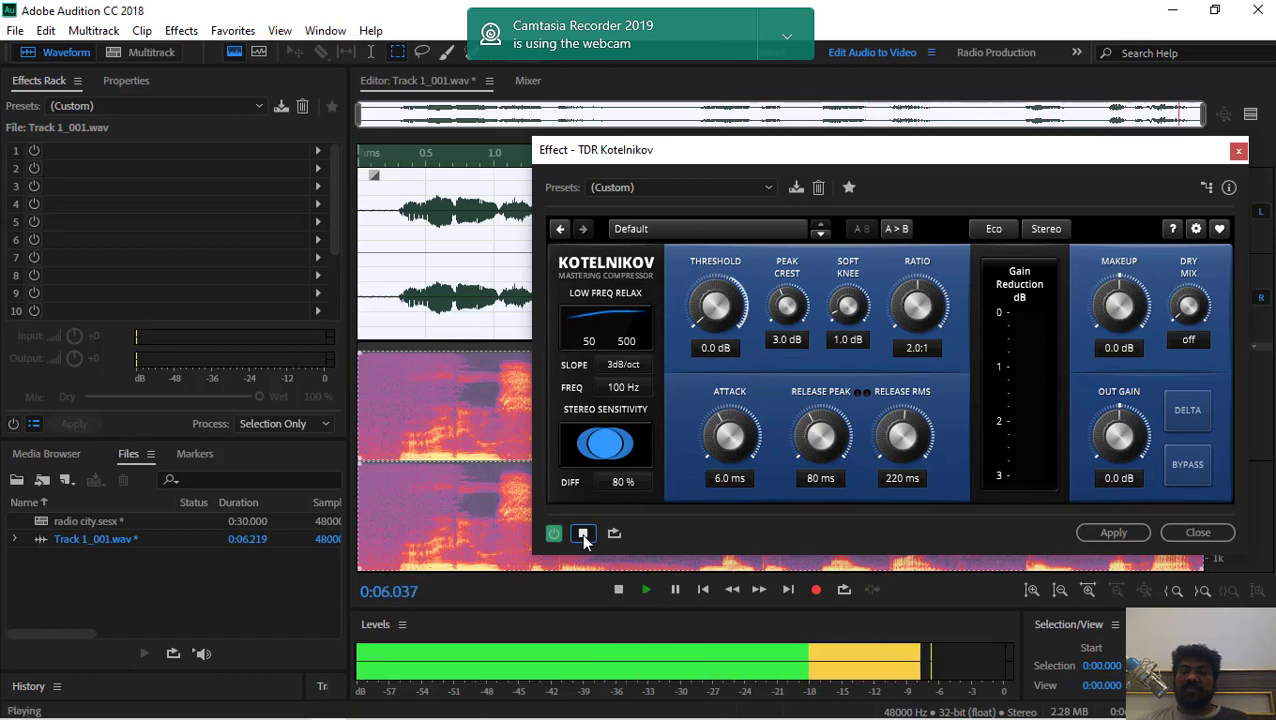
left_click(583, 535)
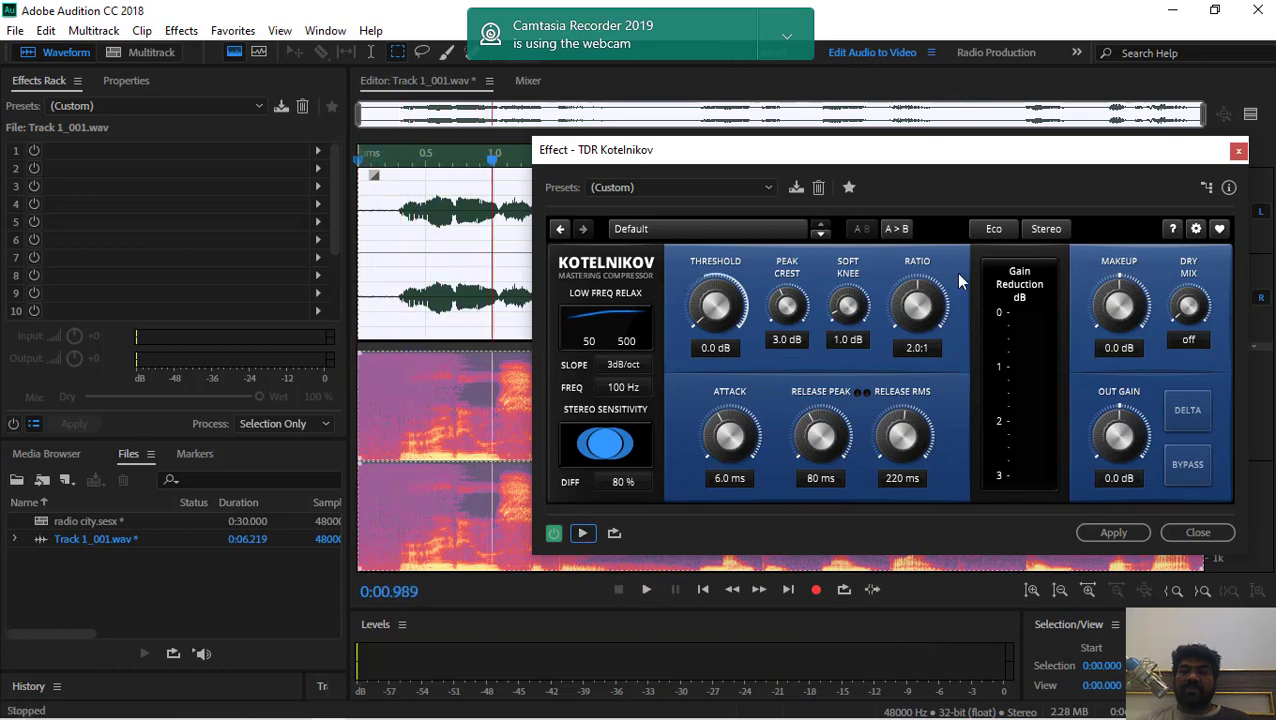
- Copy the compressor's A settings to B and preview the voice
left_click(906, 229)
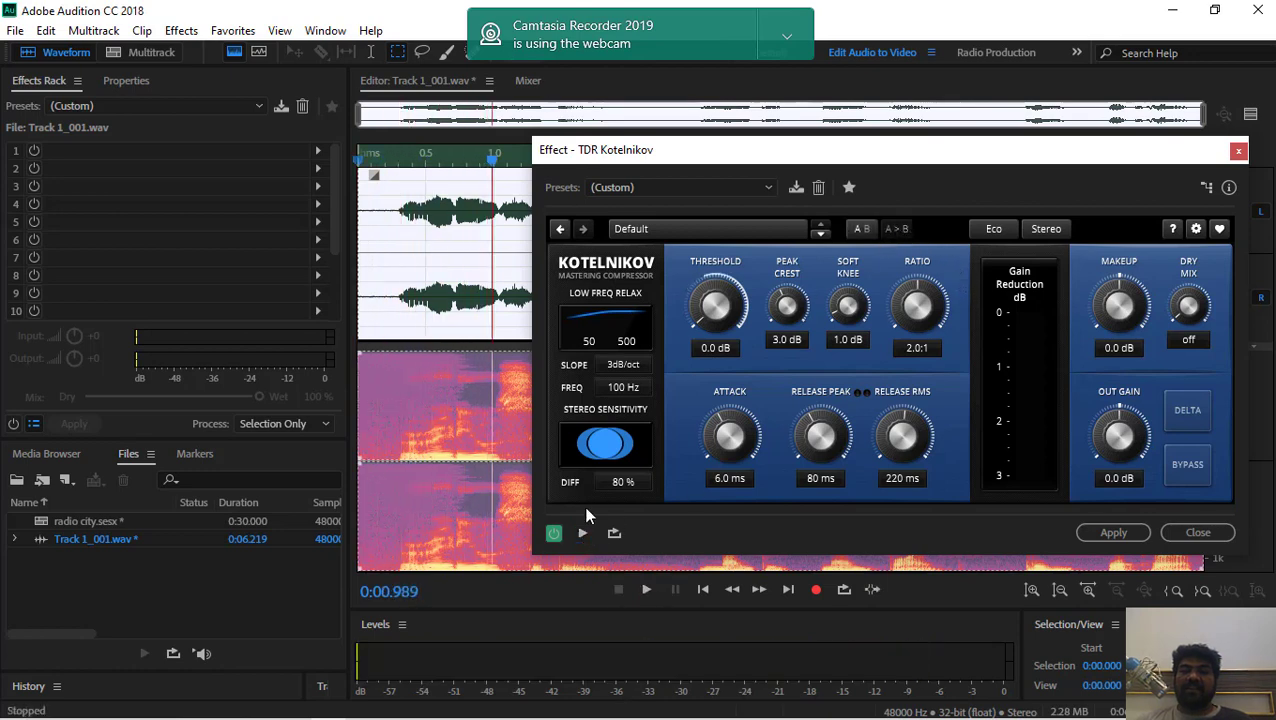
left_click(584, 534)
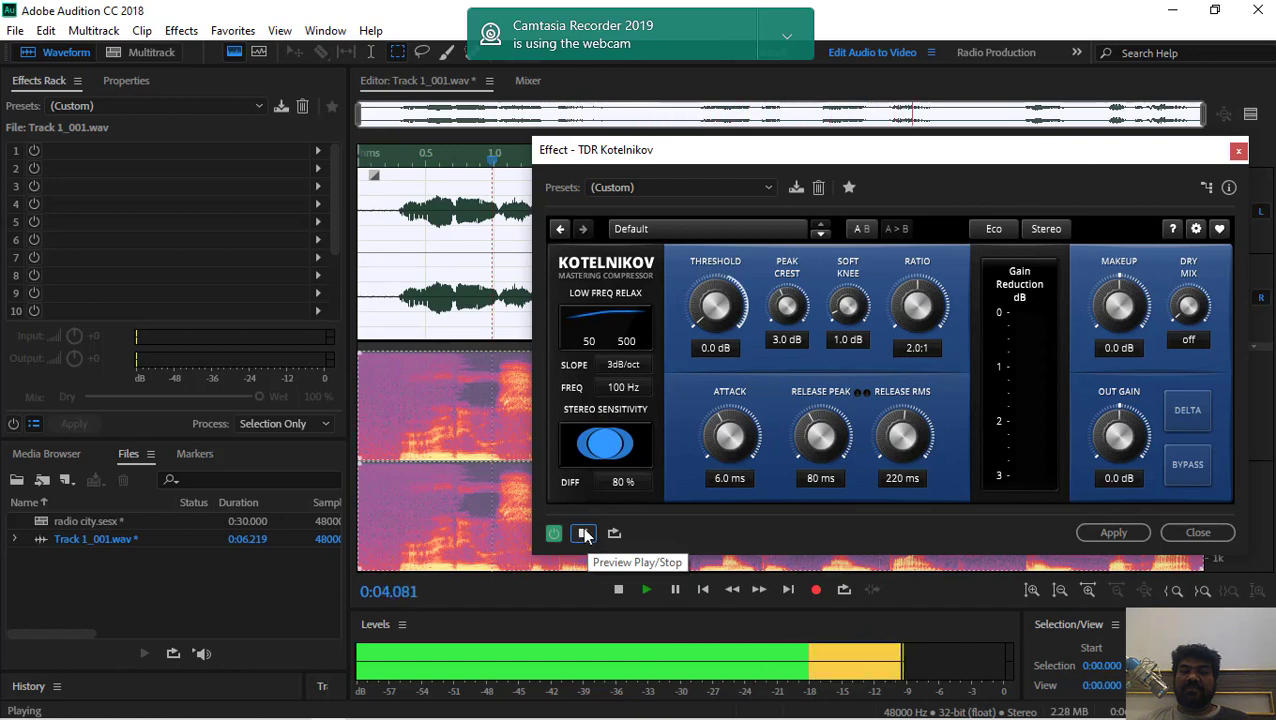
left_click(585, 534)
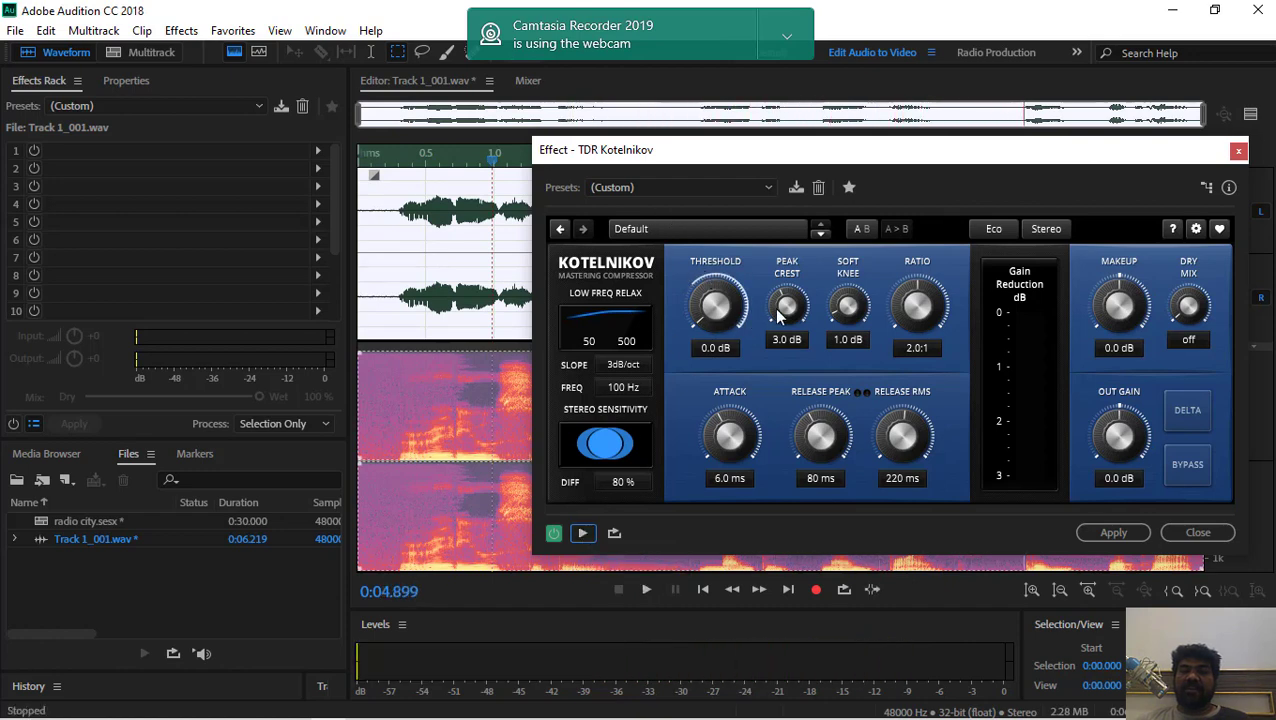